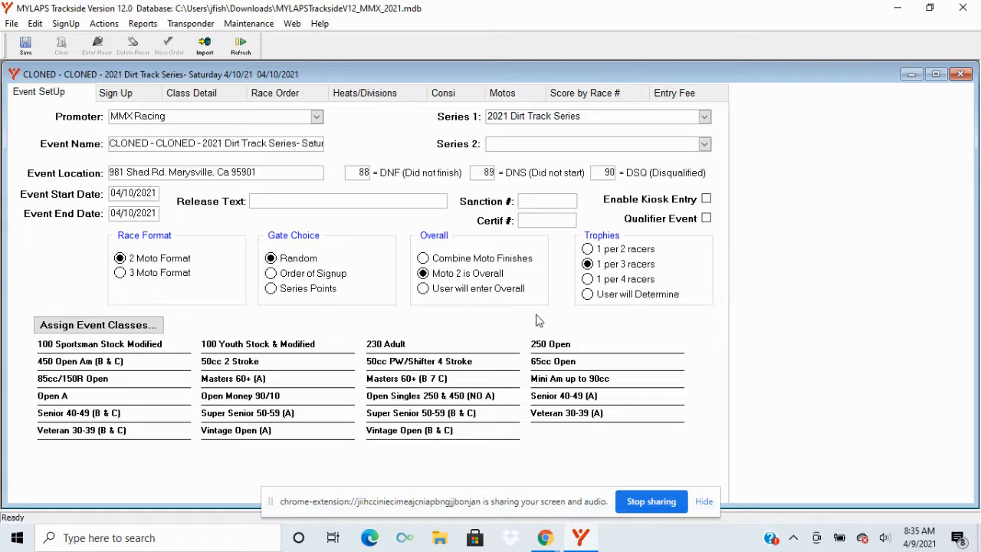
Step: Review the event's rider sign-up list and the entries in the 100 Sportsman Stock Modified class
{"action": "left_click", "coordinate": [127, 93]}
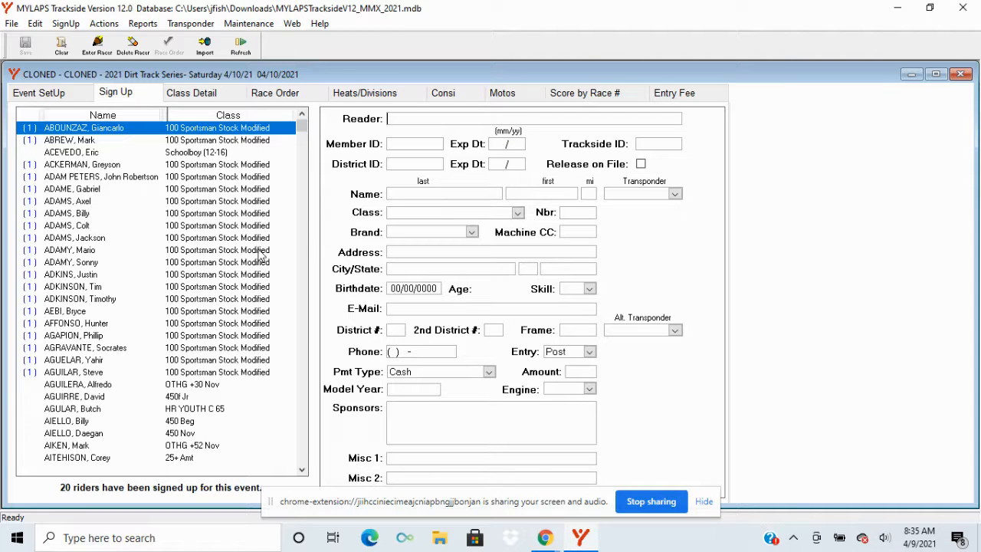
{"action": "left_click", "coordinate": [210, 94]}
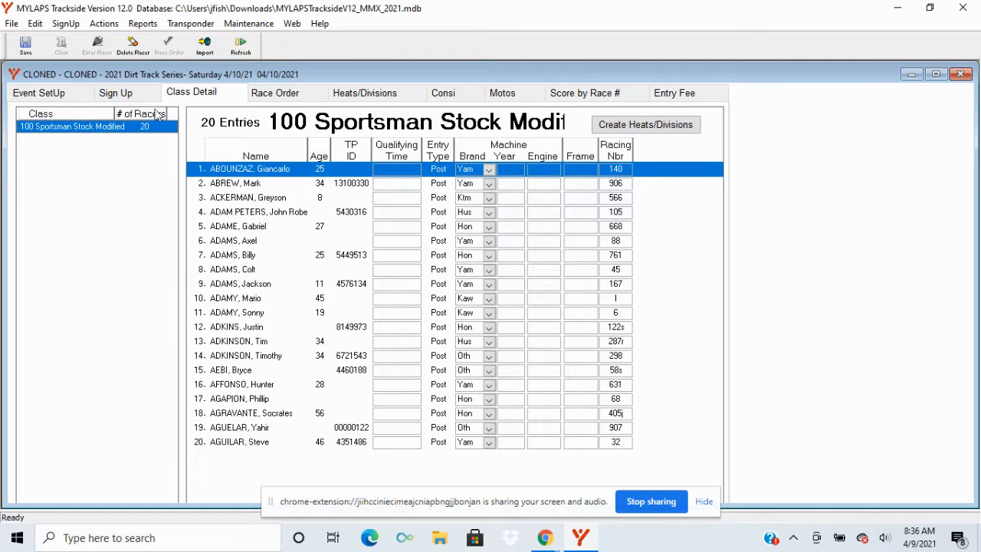
{"action": "left_click", "coordinate": [125, 98]}
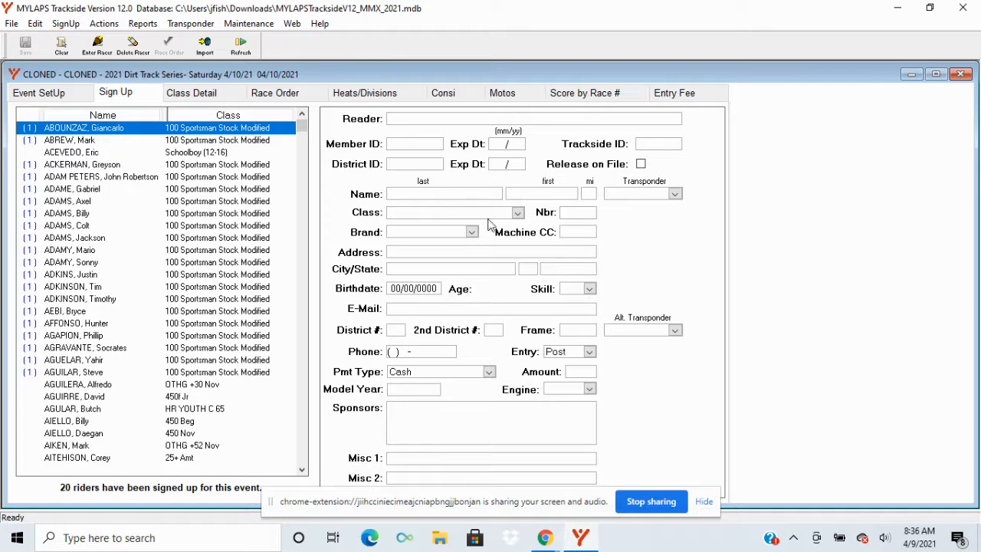
Step: Split the 100 Sportsman Stock Modified class into 3 divisions by Random Selection with 7 gate positions per row
{"action": "left_click", "coordinate": [188, 96]}
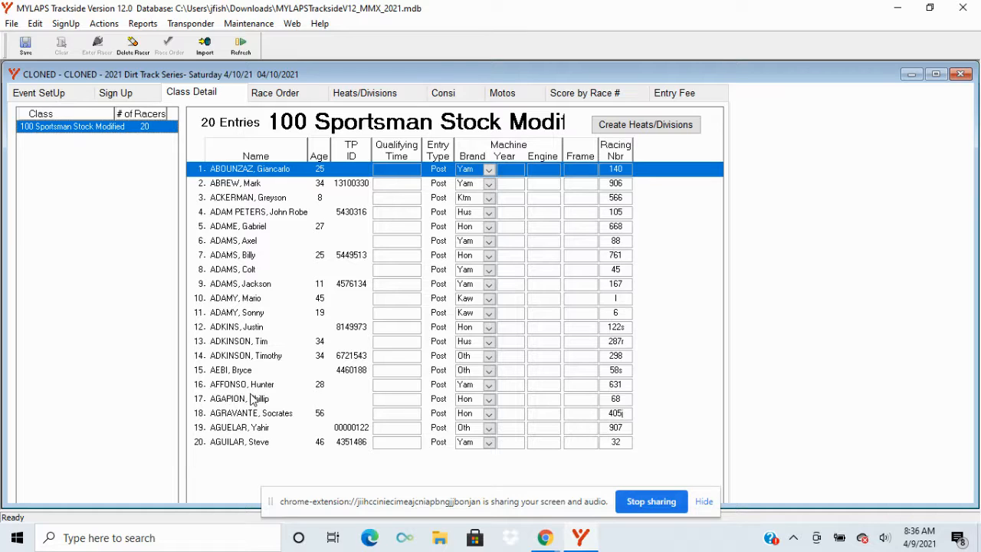
{"action": "left_click", "coordinate": [650, 128]}
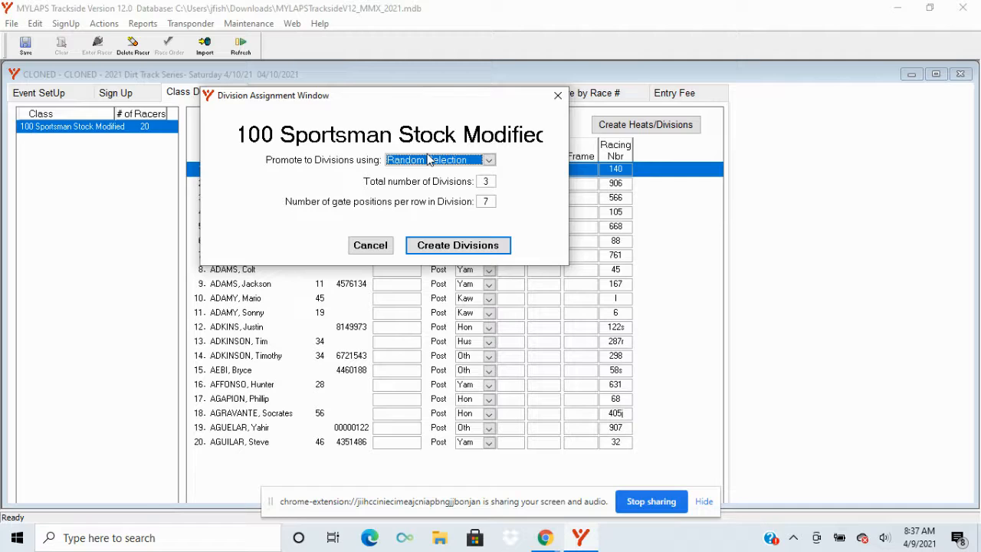
{"action": "left_click", "coordinate": [489, 163]}
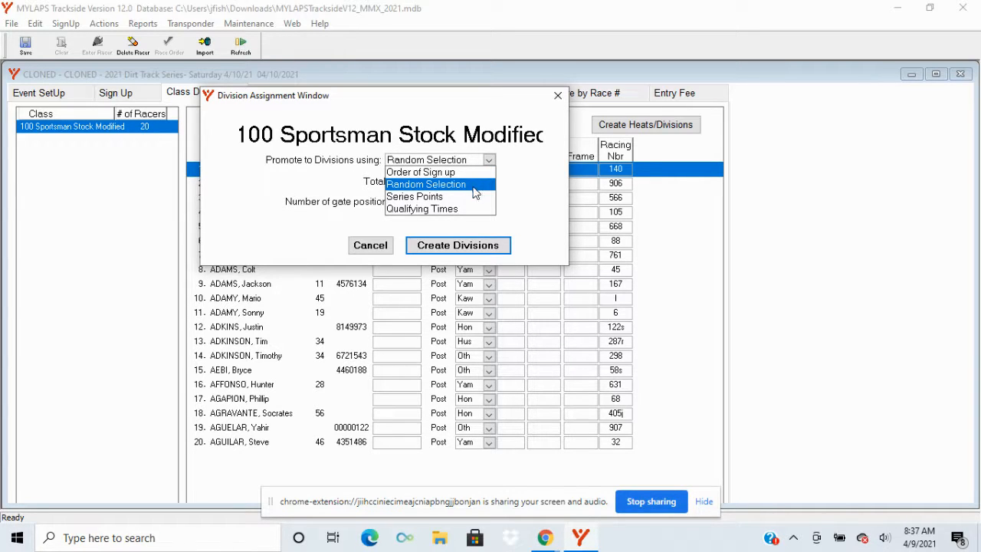
{"action": "left_click", "coordinate": [473, 186]}
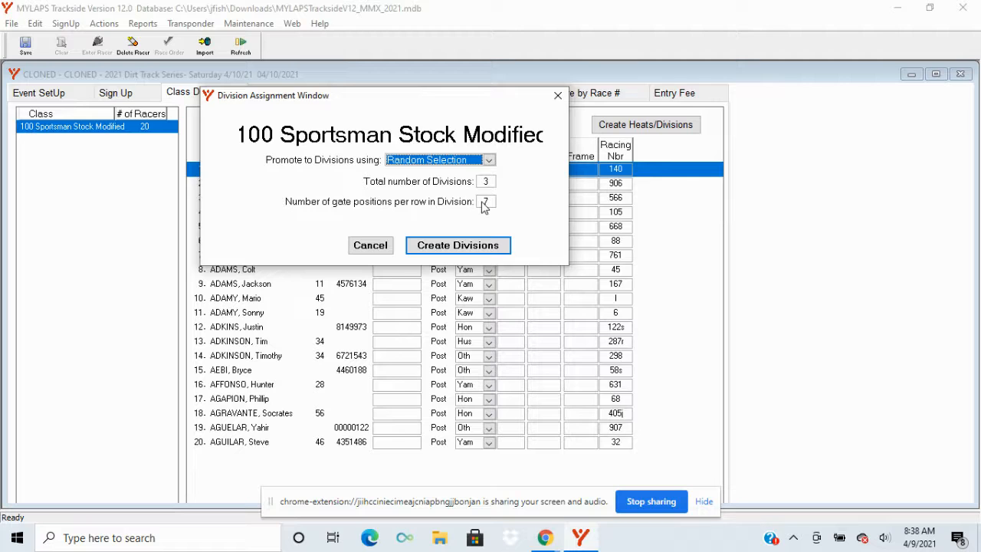
{"action": "left_click", "coordinate": [432, 245]}
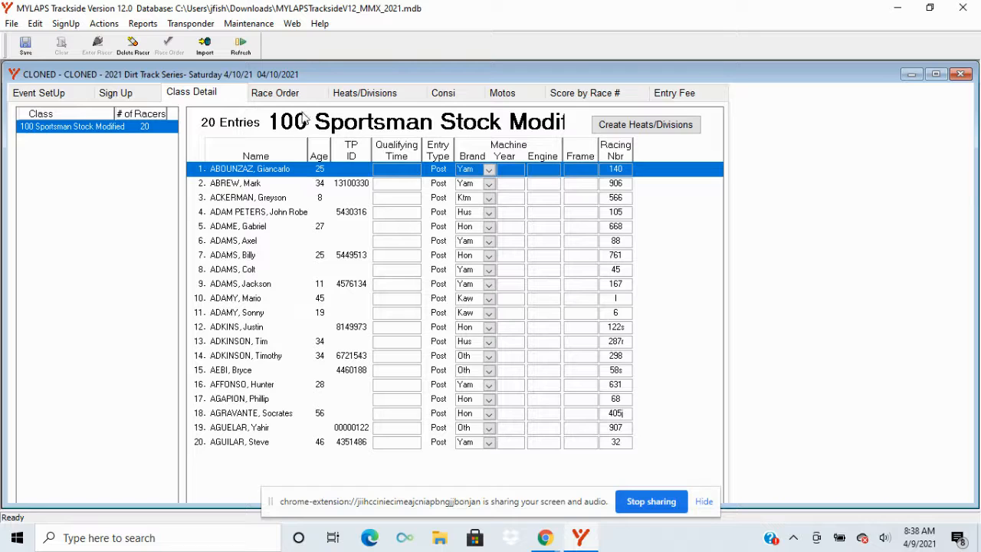
Step: Review the riders and gate positions in Div 1, Div 2 and Div 3 of 100 Sportsman Stock Modified
{"action": "left_click", "coordinate": [393, 95]}
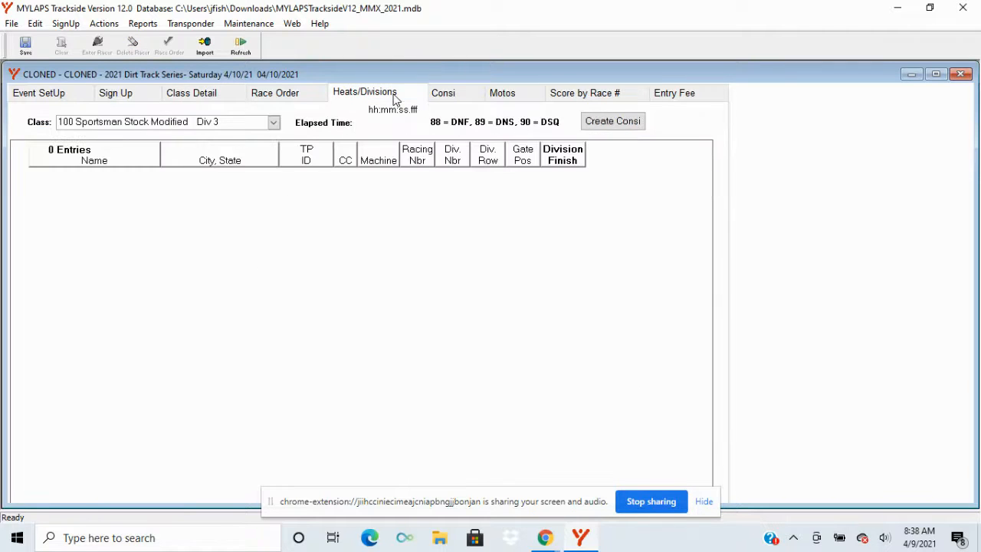
{"action": "left_click", "coordinate": [201, 125]}
{"action": "left_click", "coordinate": [200, 127]}
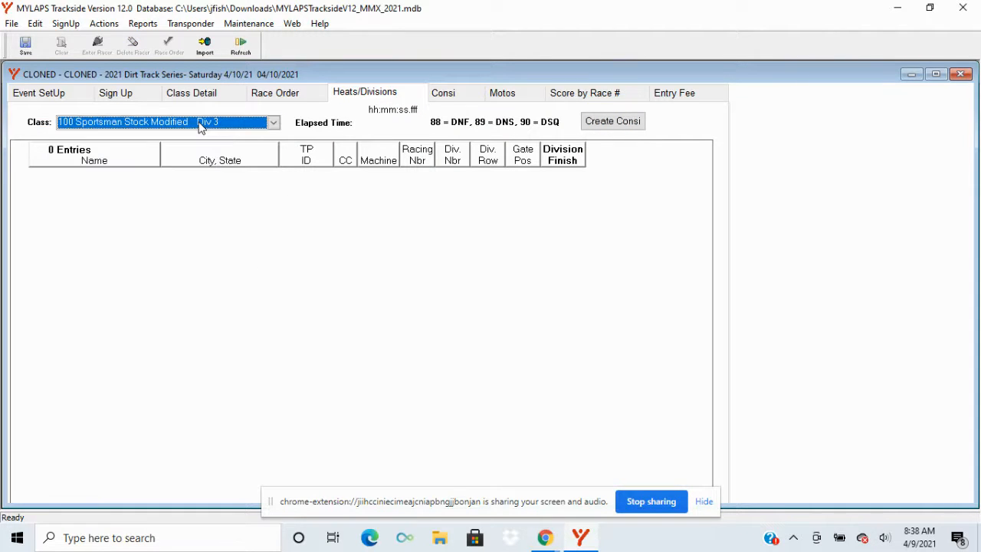
{"action": "left_click", "coordinate": [199, 128]}
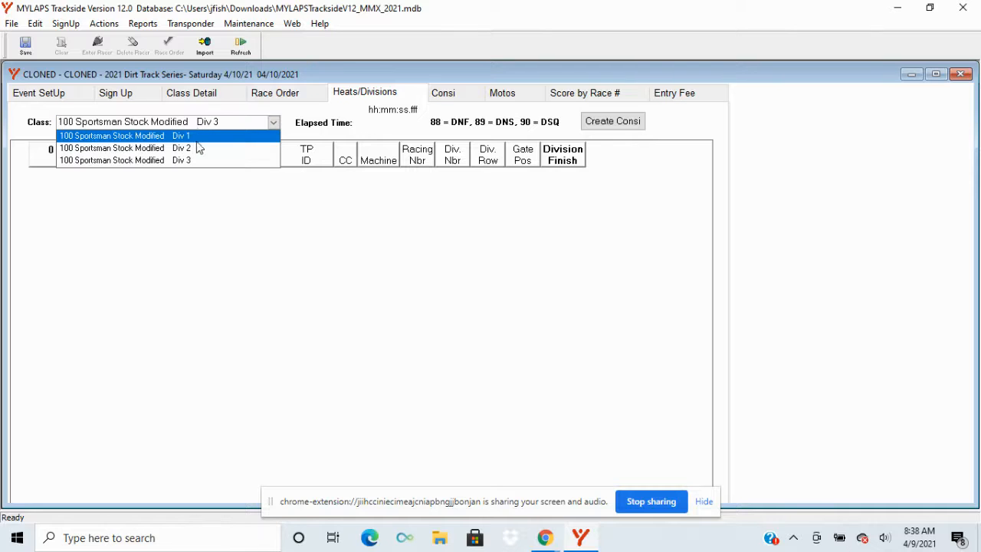
{"action": "left_click", "coordinate": [194, 137]}
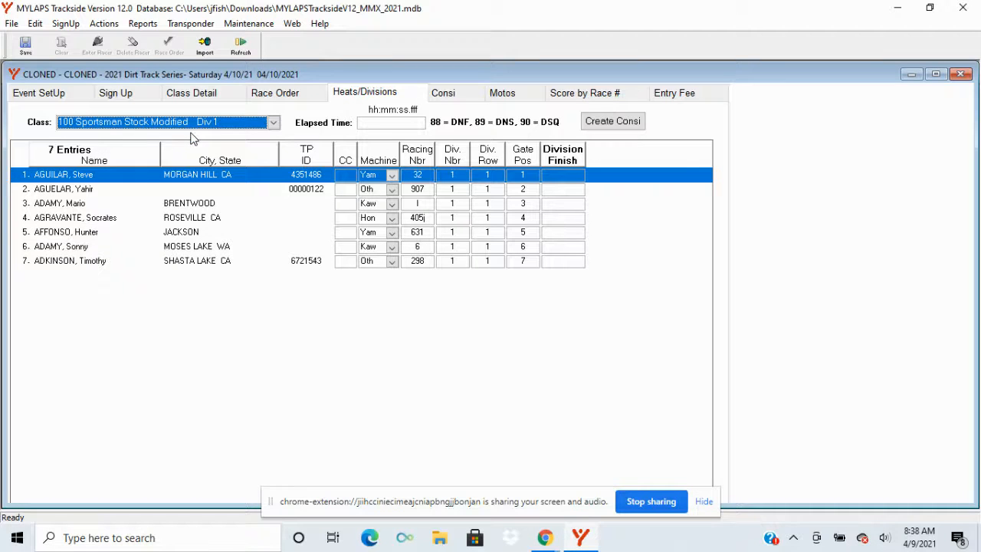
{"action": "key", "text": "Down"}
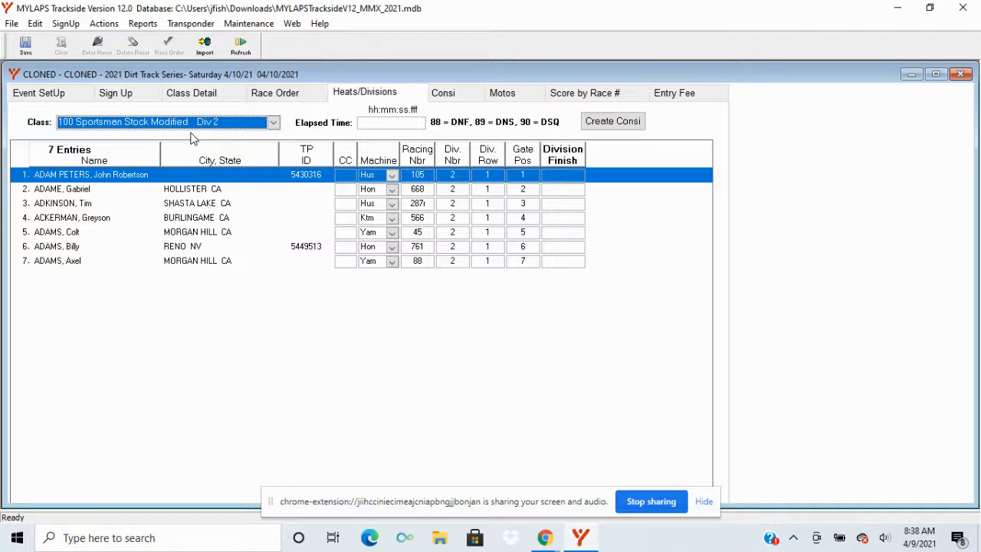
{"action": "key", "text": "Down"}
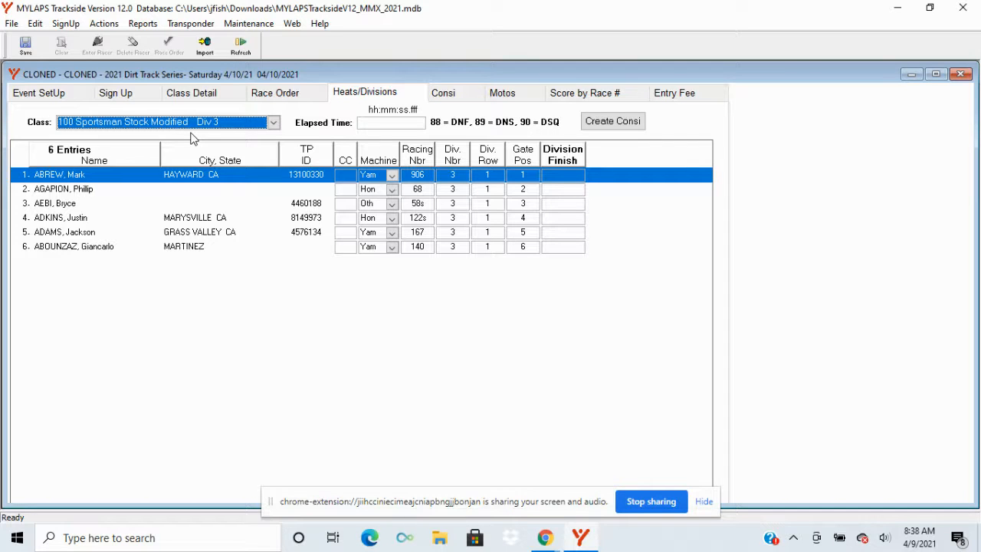
Step: Assign Div 1, Div 2 and Div 3 of 100 Sportsman Stock Modified to Race 1 in the race order
{"action": "left_click", "coordinate": [279, 99]}
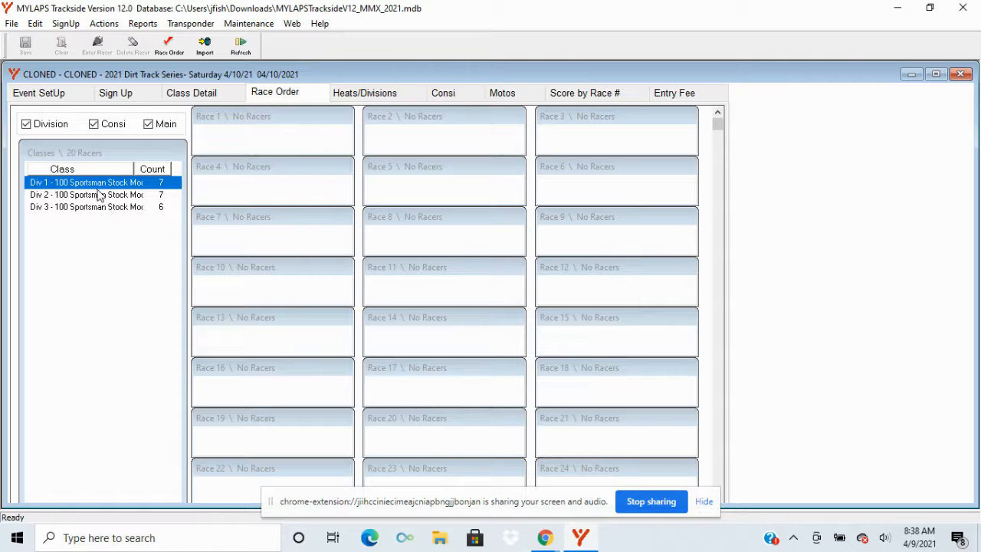
{"action": "left_click_drag", "start_coordinate": [98, 187], "coordinate": [238, 150]}
{"action": "left_click_drag", "start_coordinate": [119, 185], "coordinate": [272, 138]}
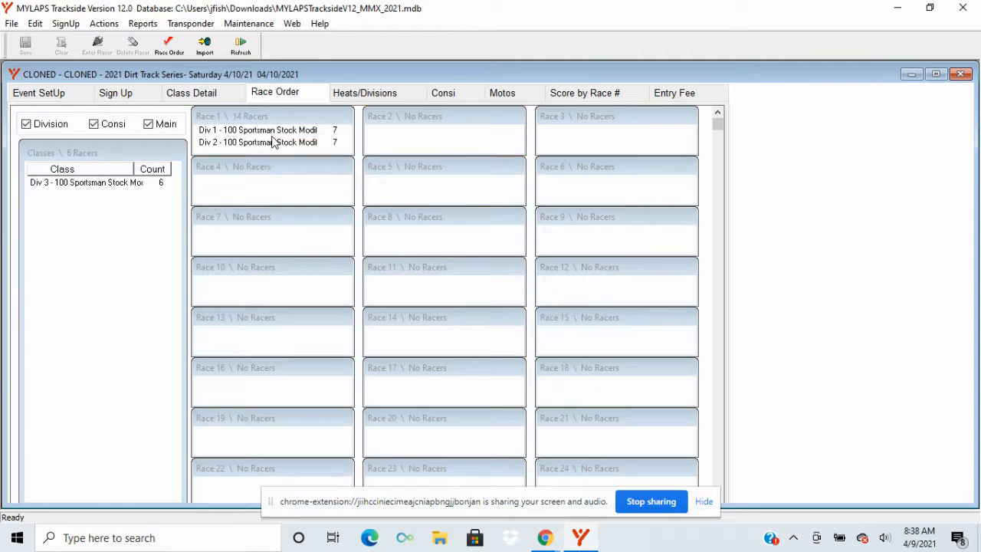
{"action": "left_click", "coordinate": [64, 186]}
{"action": "left_click_drag", "start_coordinate": [66, 191], "coordinate": [241, 153]}
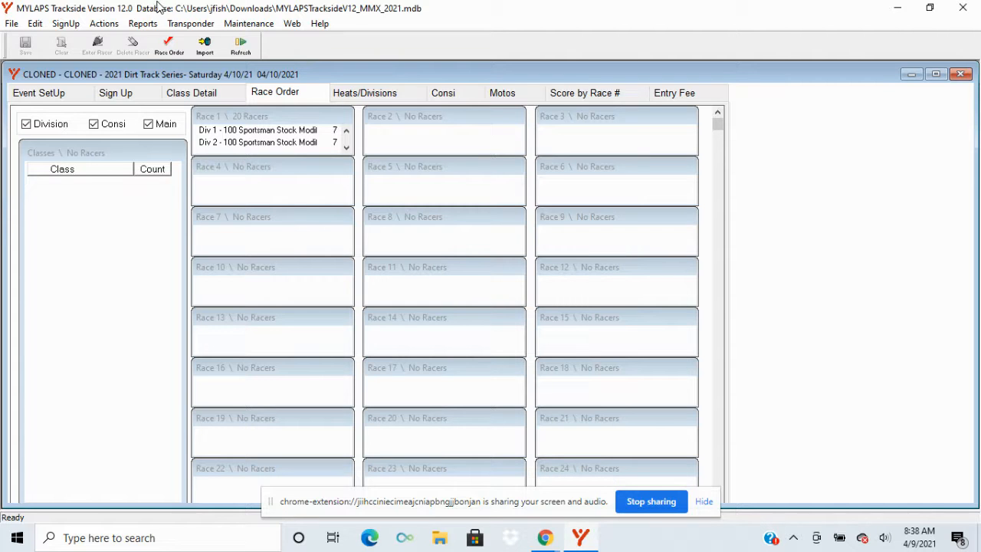
Step: Preview the Supermoto gate order report for all classes in race order, and close it
{"action": "left_click", "coordinate": [142, 24]}
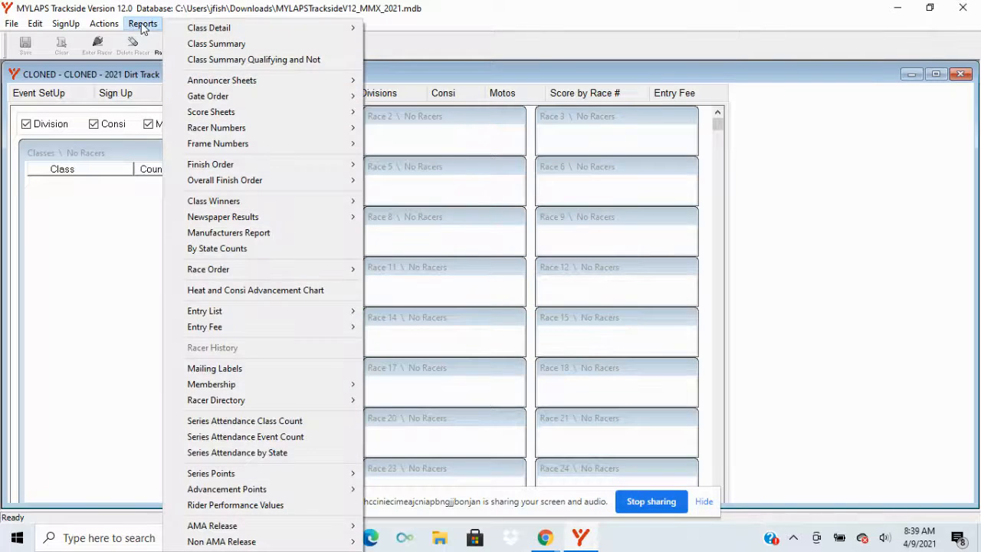
{"action": "mouse_move", "coordinate": [206, 98]}
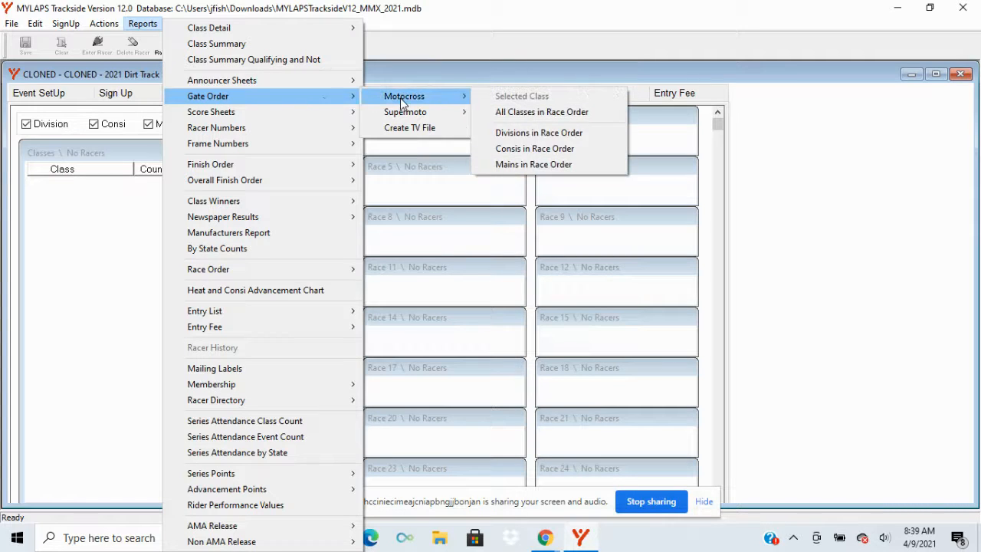
{"action": "mouse_move", "coordinate": [404, 117]}
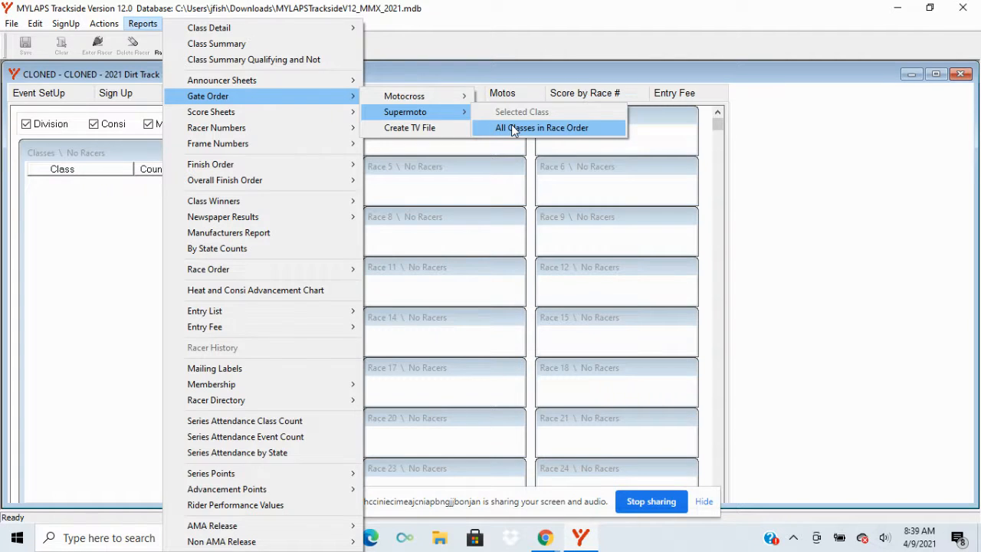
{"action": "left_click", "coordinate": [513, 128]}
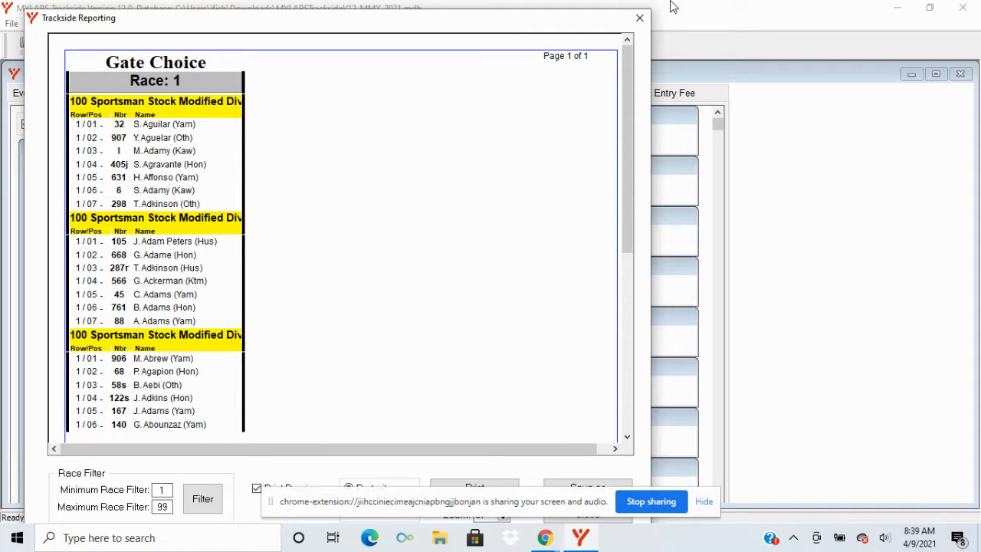
{"action": "left_click", "coordinate": [642, 22]}
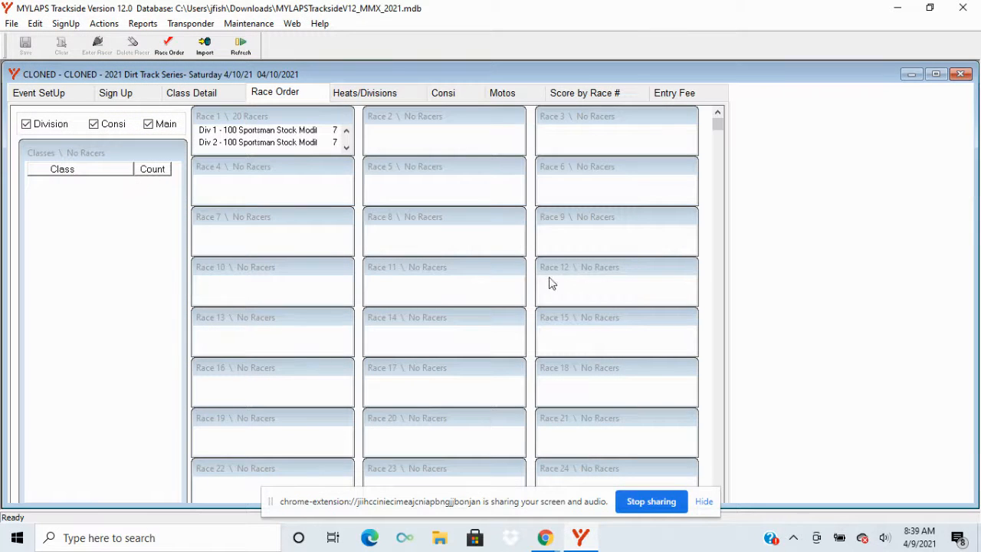
Step: Enter division finishes 1 through 7 in listed order for Div 1 of 100 Sportsman Stock Modified and save
{"action": "left_click", "coordinate": [393, 98]}
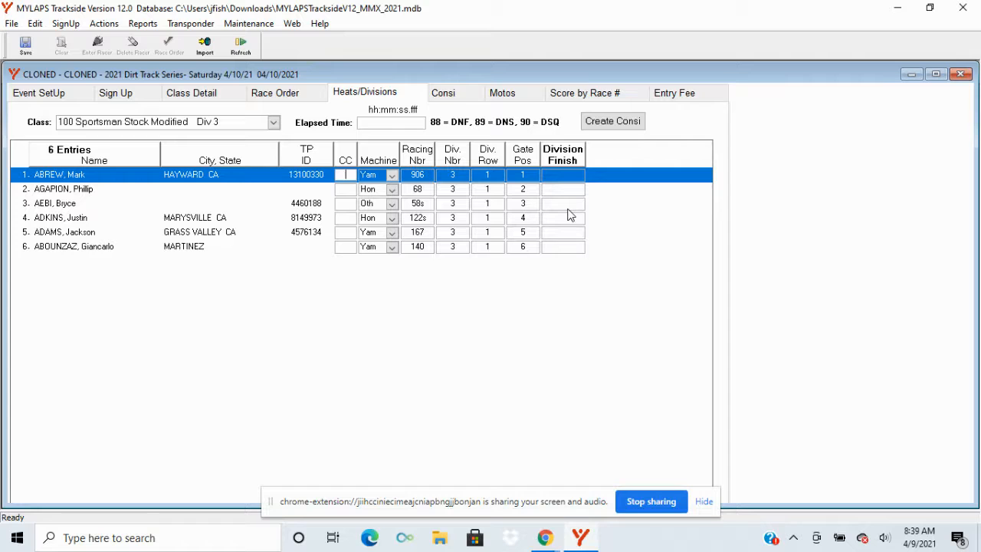
{"action": "left_click", "coordinate": [228, 127]}
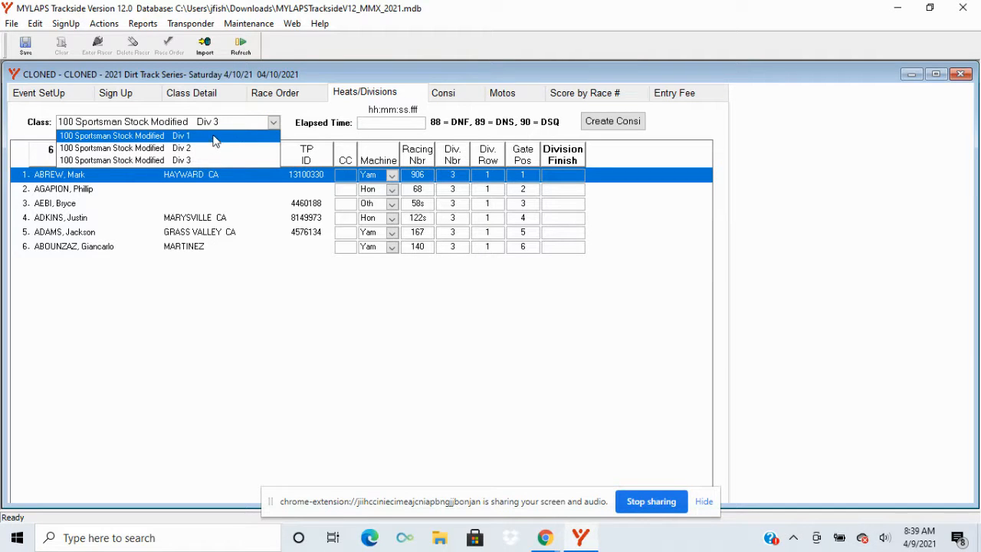
{"action": "left_click", "coordinate": [215, 138]}
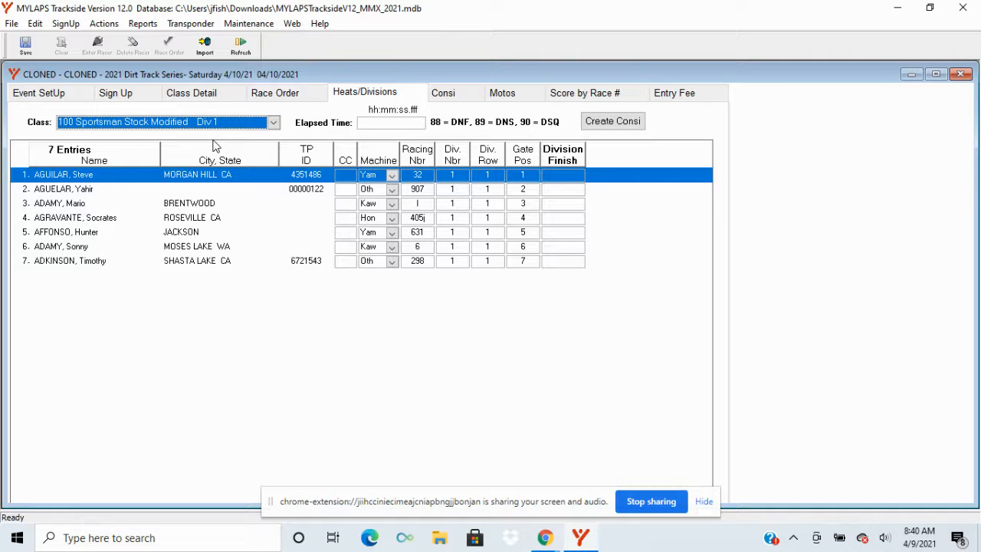
{"action": "left_click", "coordinate": [567, 179]}
{"action": "type", "text": "1"}
{"action": "key", "text": "Return"}
{"action": "type", "text": "2"}
{"action": "key", "text": "Return"}
{"action": "type", "text": "3"}
{"action": "key", "text": "Return"}
{"action": "type", "text": "4"}
{"action": "key", "text": "Return"}
{"action": "type", "text": "5"}
{"action": "key", "text": "Return"}
{"action": "type", "text": "6"}
{"action": "key", "text": "Return"}
{"action": "type", "text": "7"}
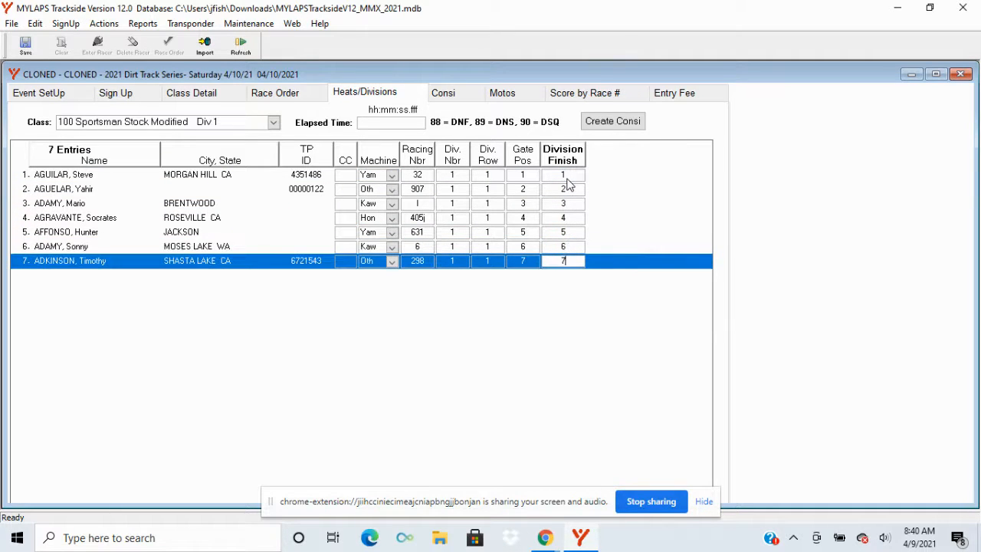
{"action": "left_click", "coordinate": [25, 46]}
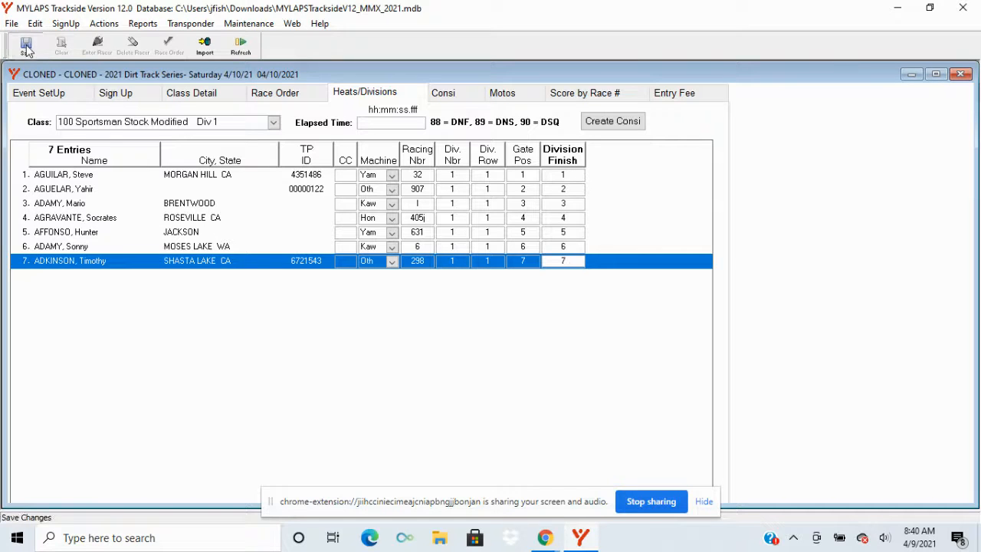
Step: Enter division finishes 2, 1, 3, 4, 5, 7, 6 in listed order for Div 2 and save
{"action": "left_click", "coordinate": [134, 122]}
{"action": "key", "text": "Down"}
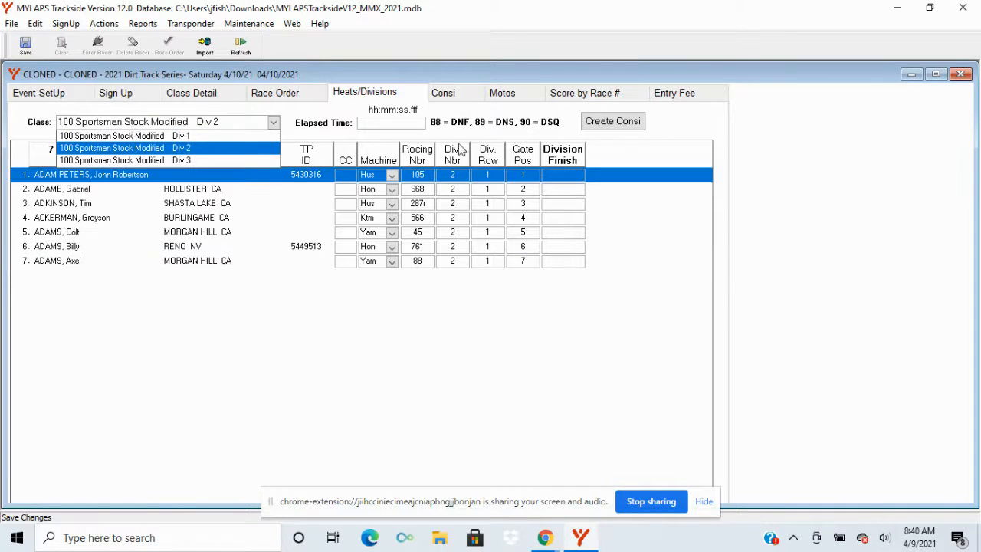
{"action": "left_click", "coordinate": [573, 177]}
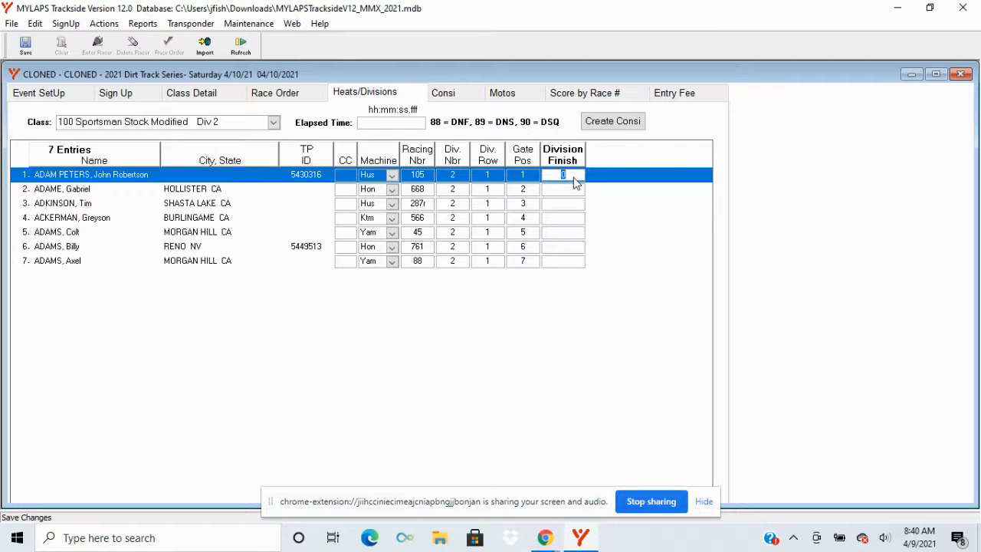
{"action": "type", "text": "2"}
{"action": "key", "text": "Return"}
{"action": "type", "text": "1"}
{"action": "key", "text": "Return"}
{"action": "type", "text": "3"}
{"action": "key", "text": "Return"}
{"action": "type", "text": "4"}
{"action": "key", "text": "Return"}
{"action": "type", "text": "5"}
{"action": "key", "text": "Return"}
{"action": "type", "text": "7"}
{"action": "key", "text": "Return"}
{"action": "type", "text": "6"}
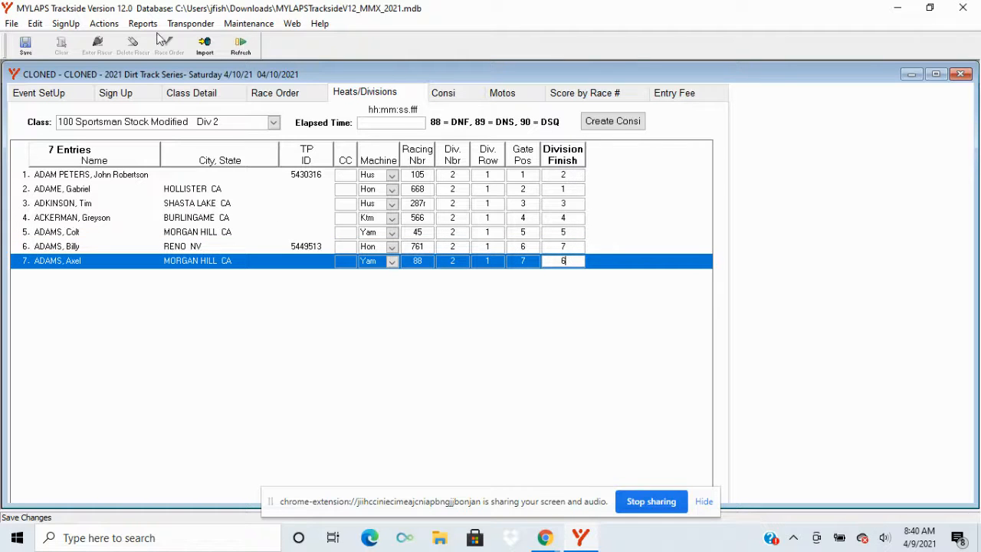
{"action": "left_click", "coordinate": [25, 46]}
Step: Enter division finishes 1 through 6 in listed order for Div 3 and save
{"action": "left_click", "coordinate": [274, 124]}
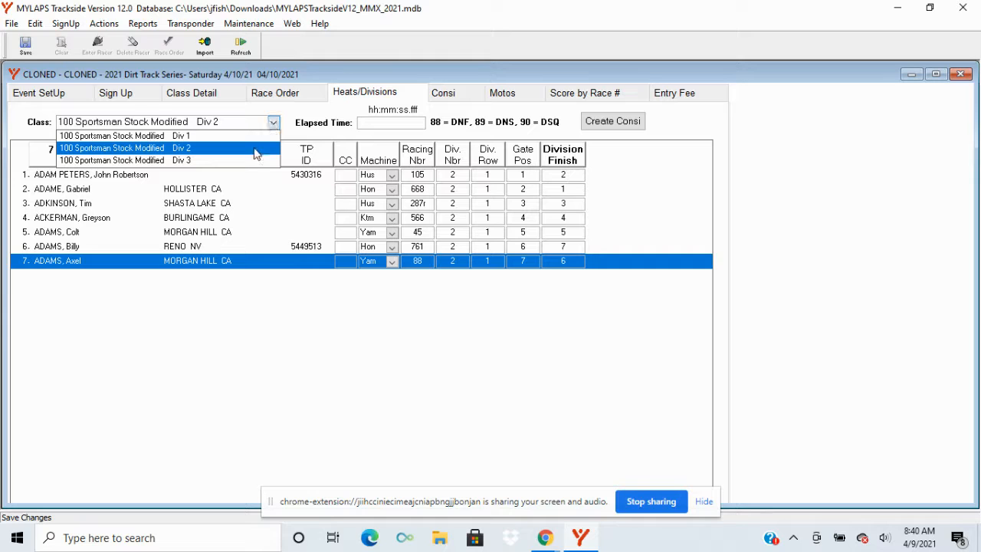
{"action": "left_click", "coordinate": [199, 164]}
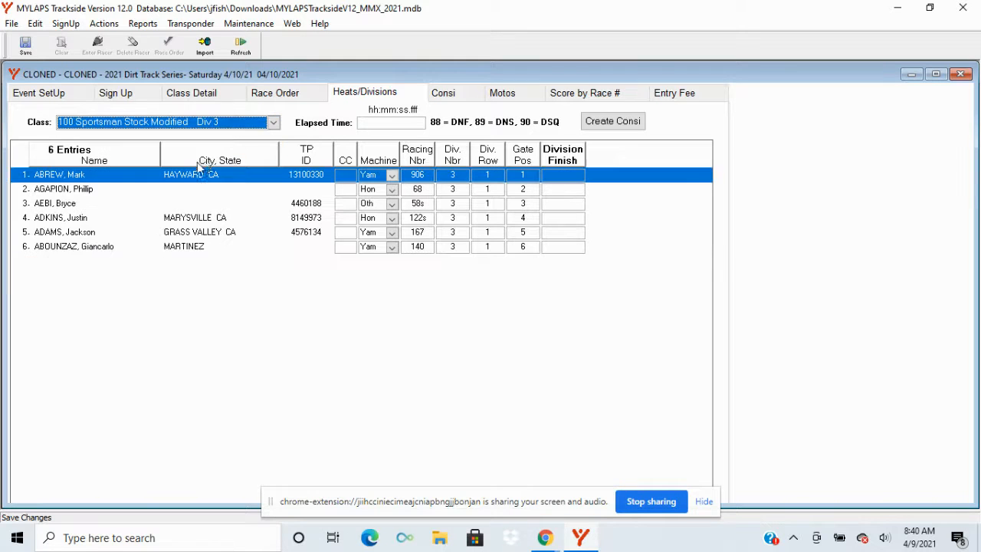
{"action": "left_click", "coordinate": [569, 176]}
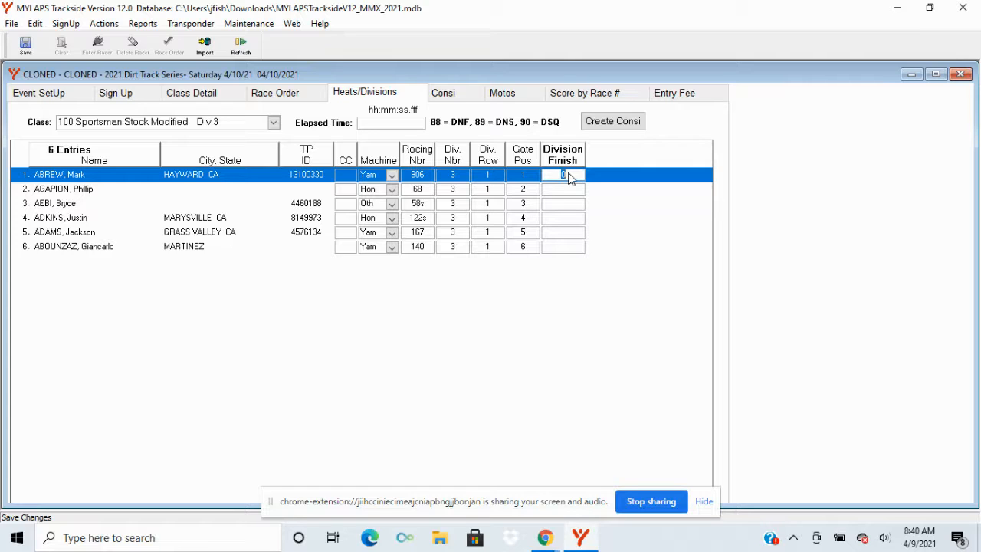
{"action": "type", "text": "1"}
{"action": "key", "text": "Return"}
{"action": "type", "text": "2"}
{"action": "key", "text": "Return"}
{"action": "type", "text": "3"}
{"action": "key", "text": "Return"}
{"action": "type", "text": "4"}
{"action": "key", "text": "Return"}
{"action": "type", "text": "5"}
{"action": "key", "text": "Return"}
{"action": "type", "text": "6"}
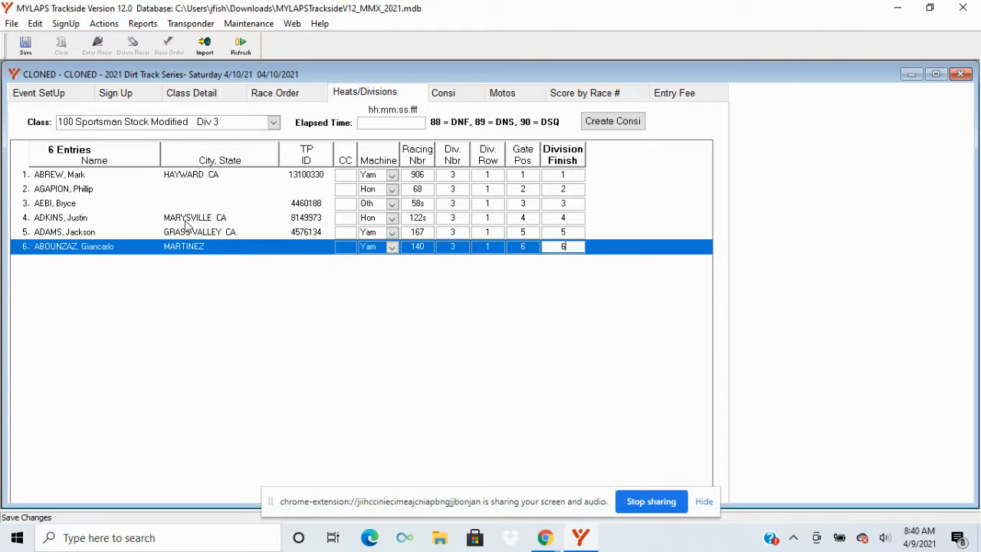
{"action": "left_click", "coordinate": [21, 46]}
Step: Create the main event for 100 Sportsman Stock Modified, advancing the top 10 of each division with 7 gate positions per row
{"action": "left_click", "coordinate": [230, 126]}
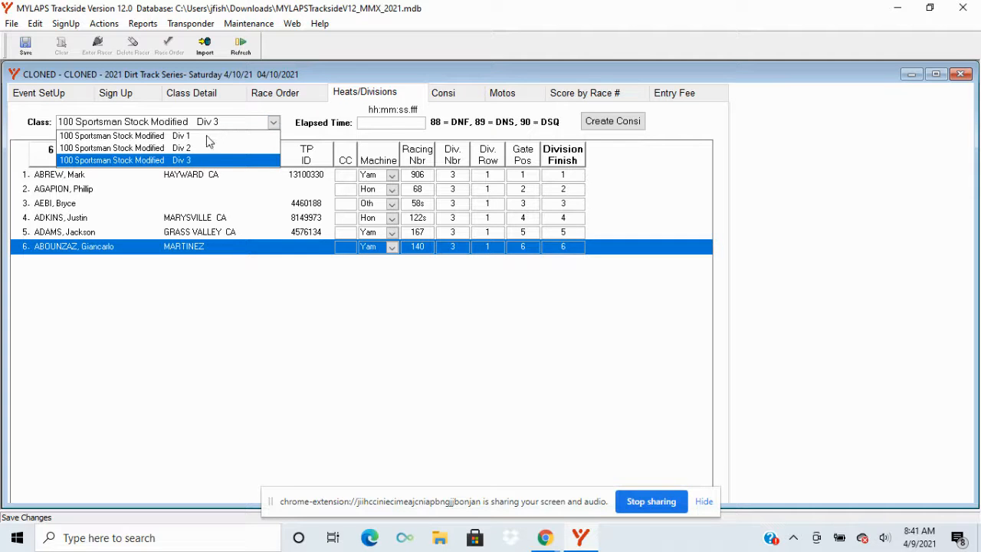
{"action": "left_click", "coordinate": [208, 135]}
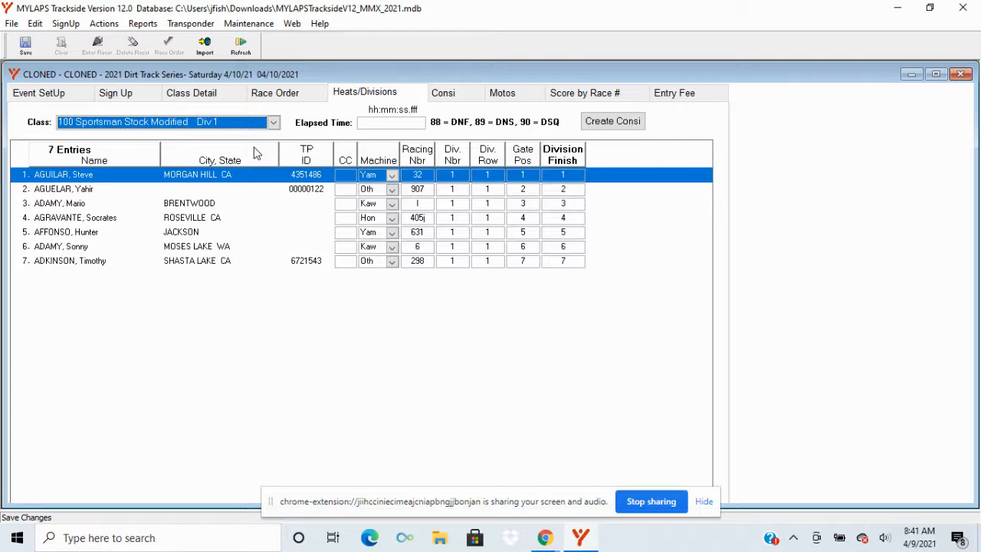
{"action": "left_click", "coordinate": [104, 24]}
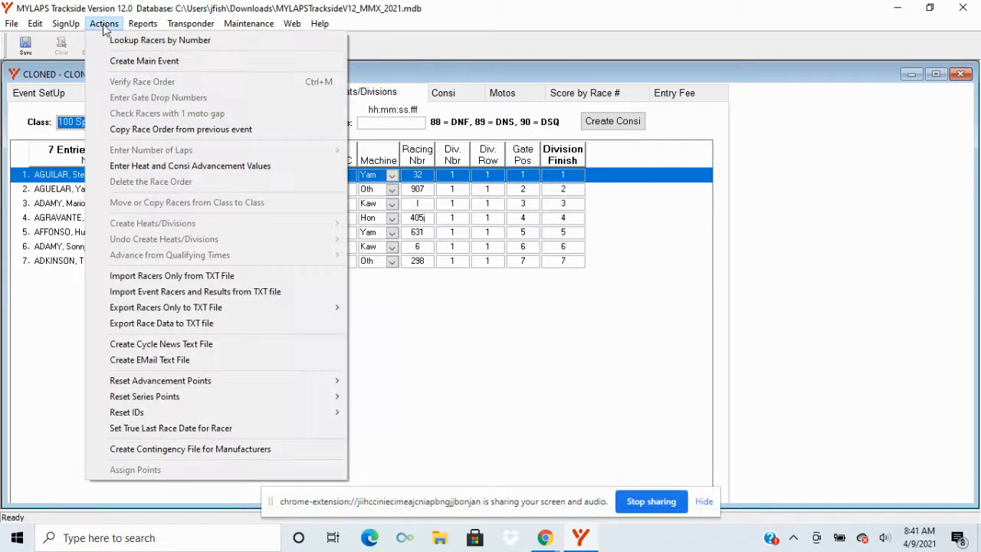
{"action": "left_click", "coordinate": [135, 61]}
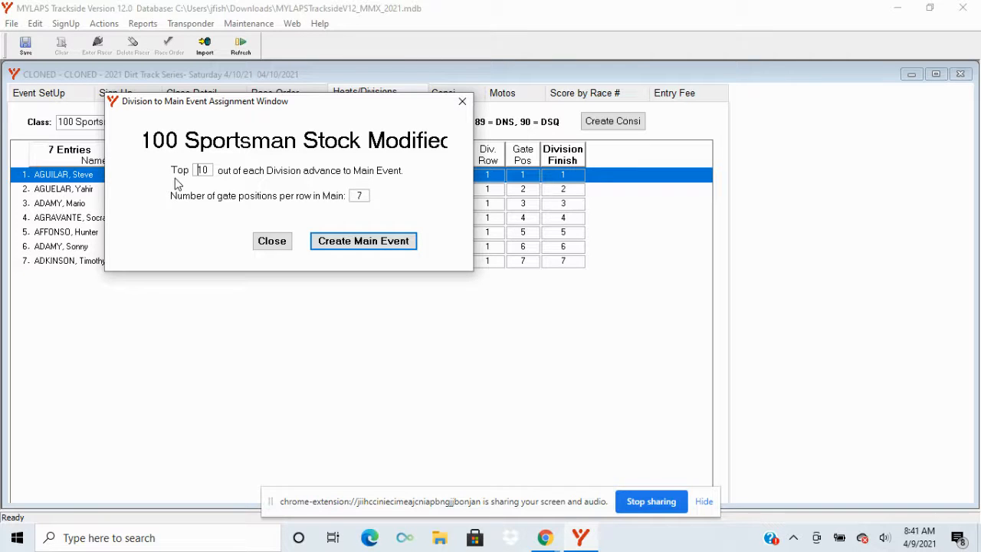
{"action": "left_click", "coordinate": [361, 242]}
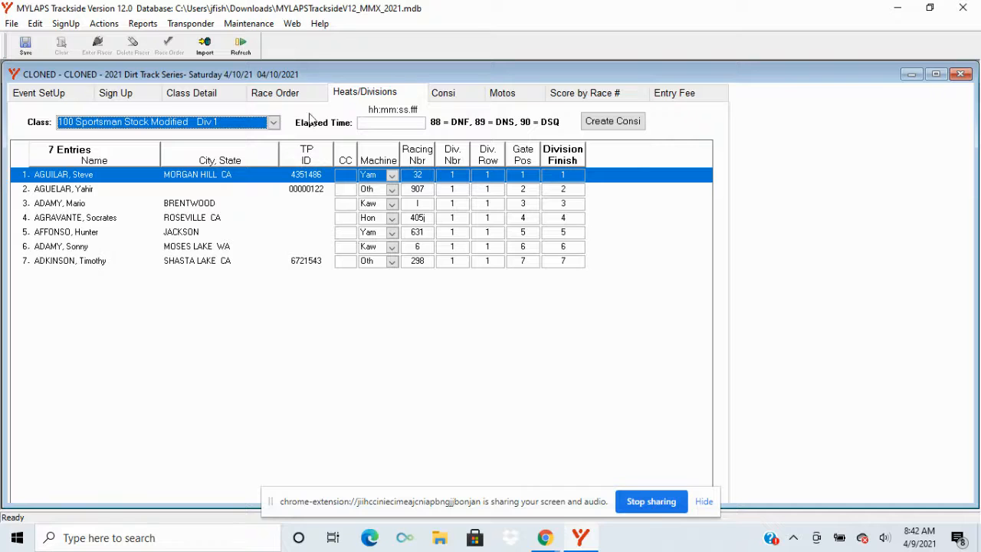
Step: Replace the three divisions in Race 1 with the 100 Sportsman Stock Modified main event
{"action": "left_click", "coordinate": [290, 98]}
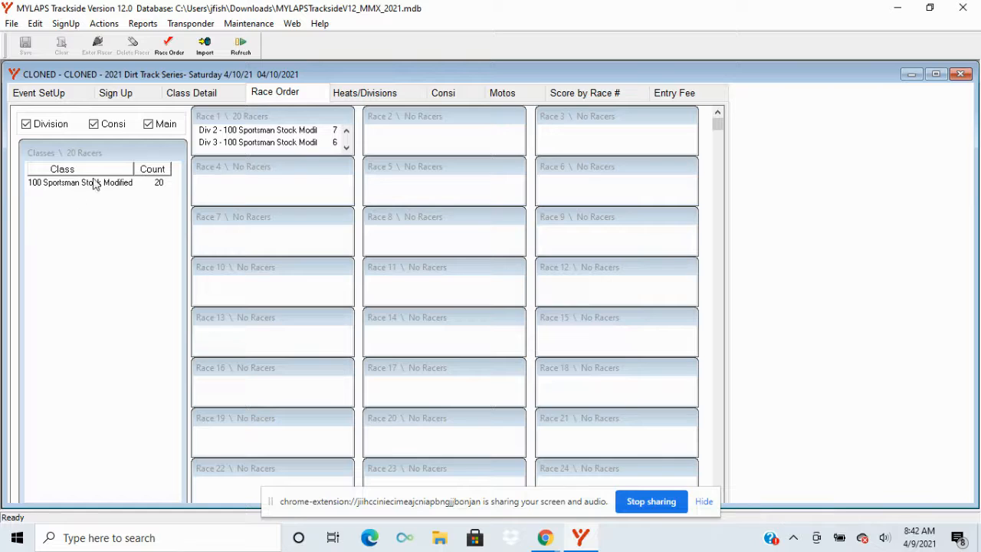
{"action": "left_click", "coordinate": [249, 134]}
{"action": "left_click_drag", "start_coordinate": [249, 134], "coordinate": [112, 211]}
{"action": "left_click", "coordinate": [226, 95]}
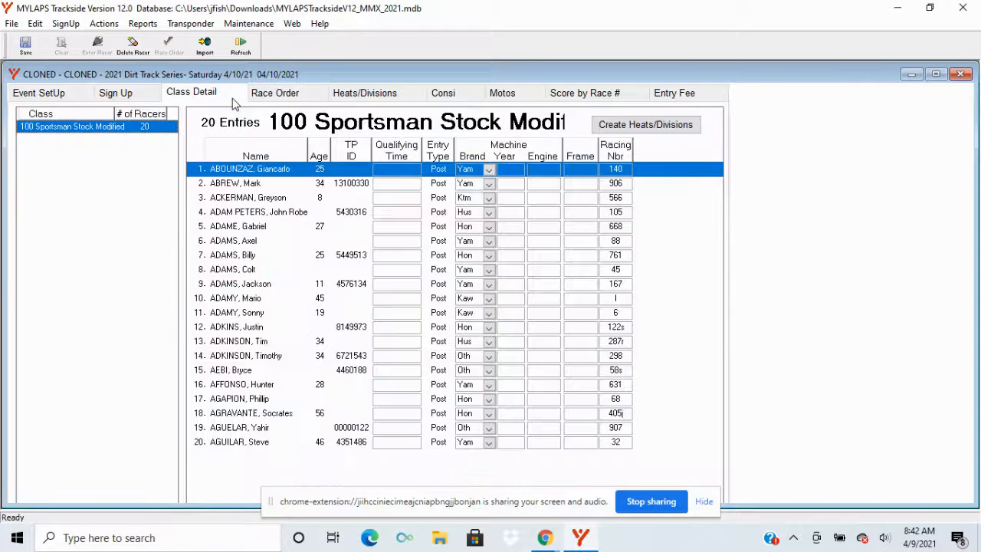
{"action": "left_click", "coordinate": [270, 95]}
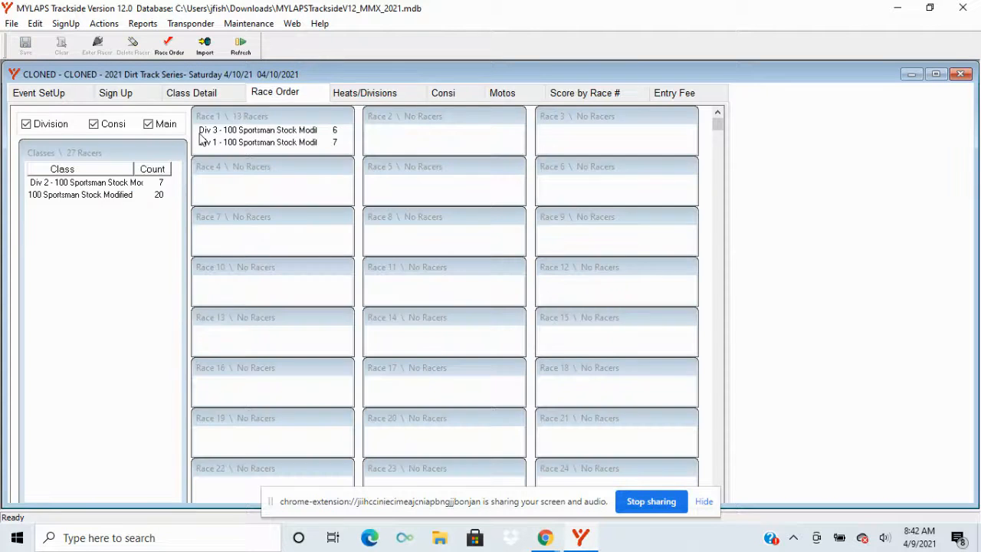
{"action": "left_click_drag", "start_coordinate": [207, 145], "coordinate": [105, 234]}
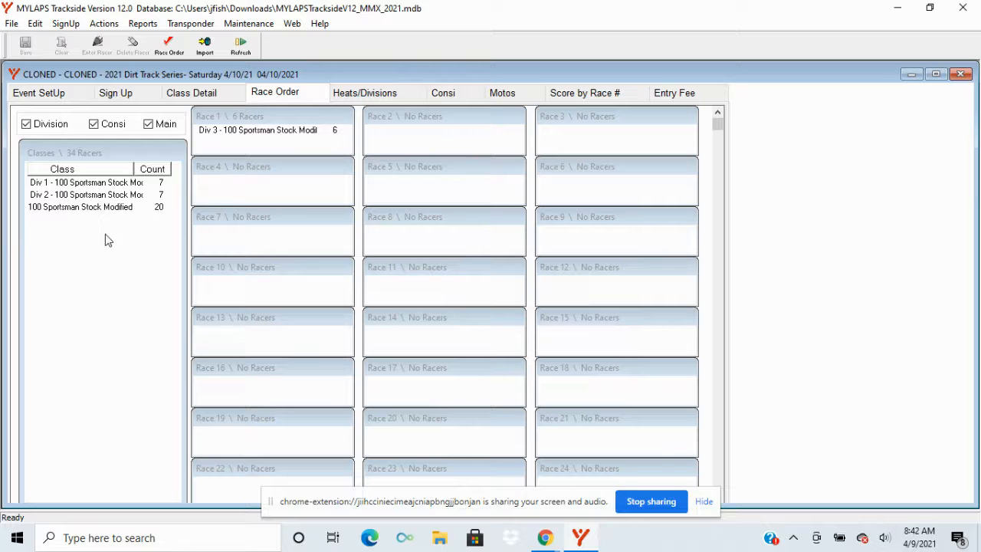
{"action": "left_click_drag", "start_coordinate": [223, 131], "coordinate": [81, 234]}
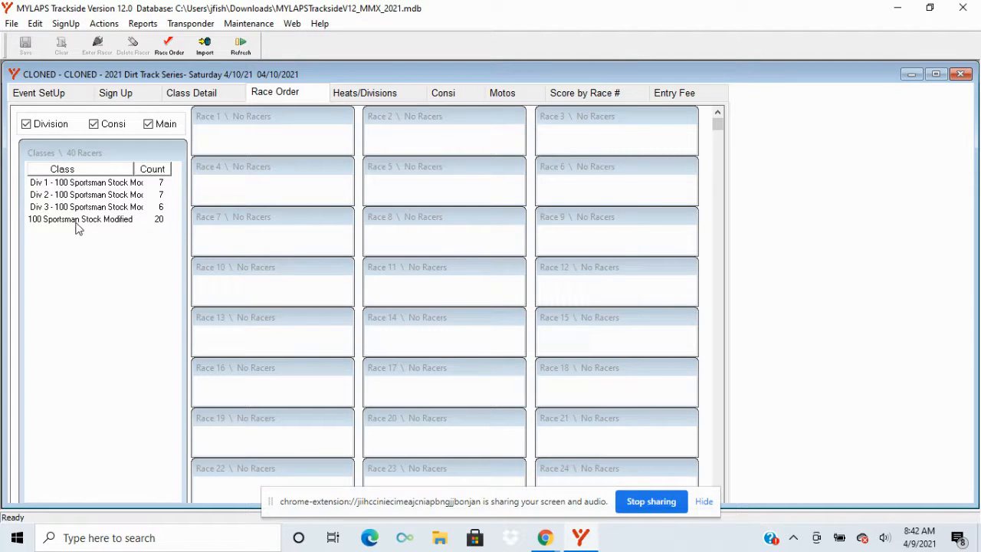
{"action": "left_click", "coordinate": [76, 222]}
{"action": "left_click_drag", "start_coordinate": [75, 222], "coordinate": [278, 143]}
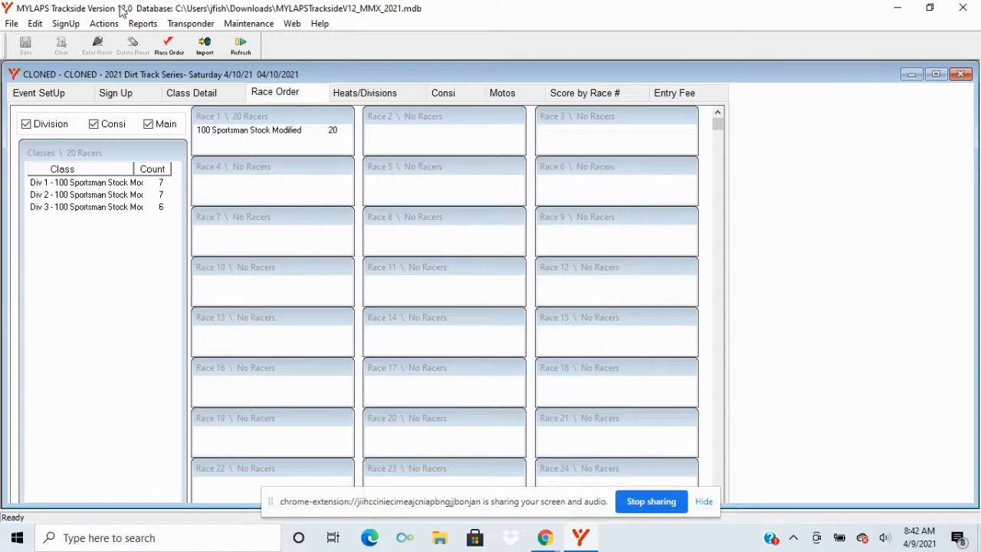
Step: Preview the main event's Supermoto gate order report for all classes in race order, and close it
{"action": "left_click", "coordinate": [143, 24]}
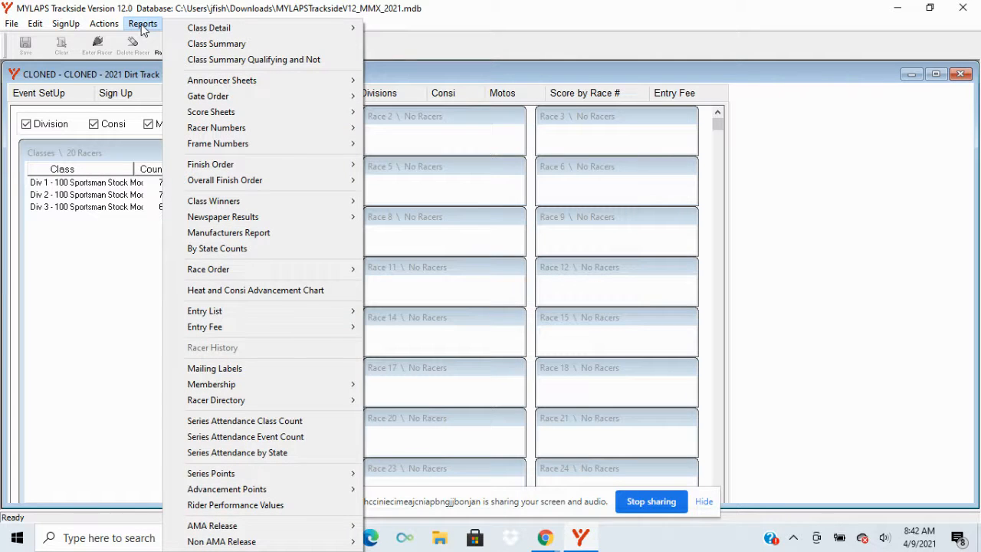
{"action": "mouse_move", "coordinate": [217, 102]}
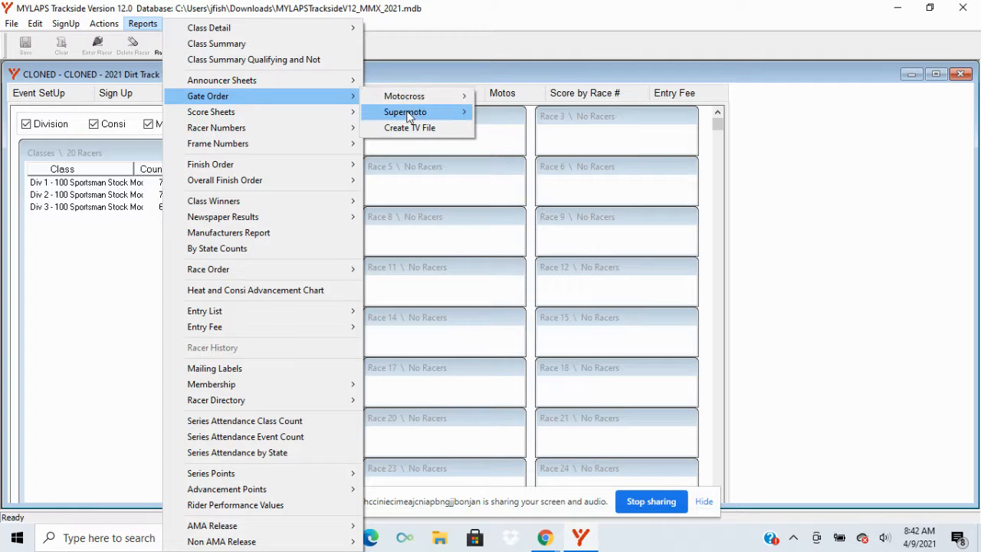
{"action": "mouse_move", "coordinate": [409, 114]}
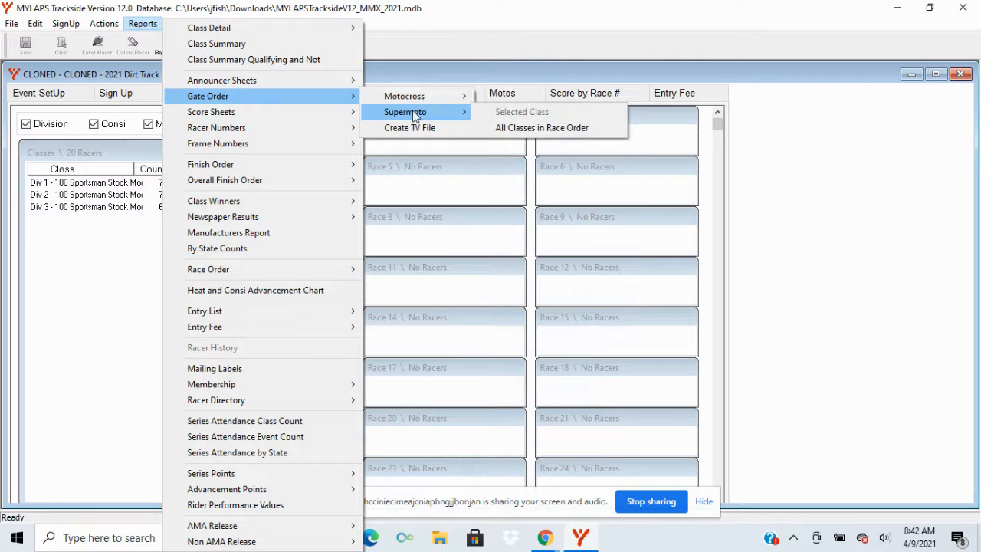
{"action": "left_click", "coordinate": [509, 132]}
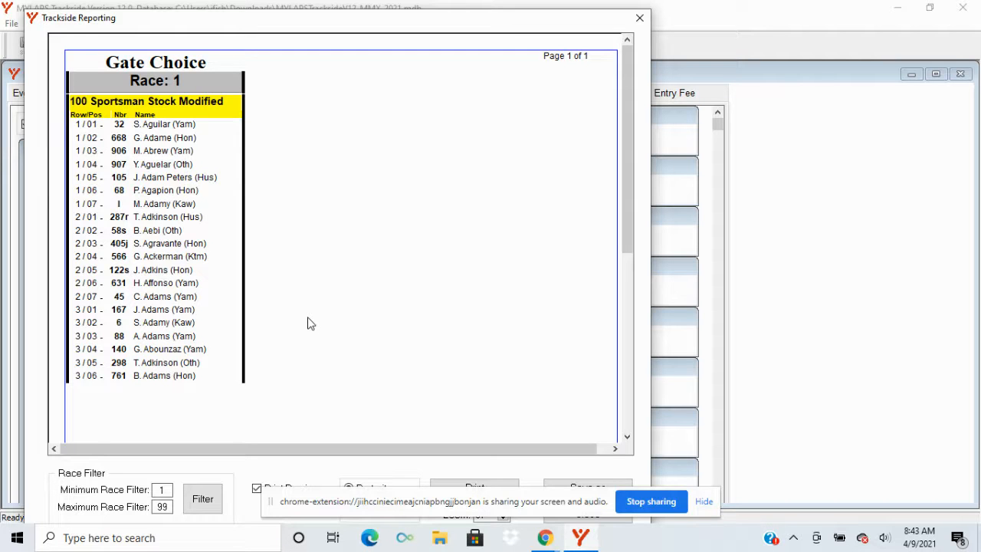
{"action": "left_click", "coordinate": [640, 19]}
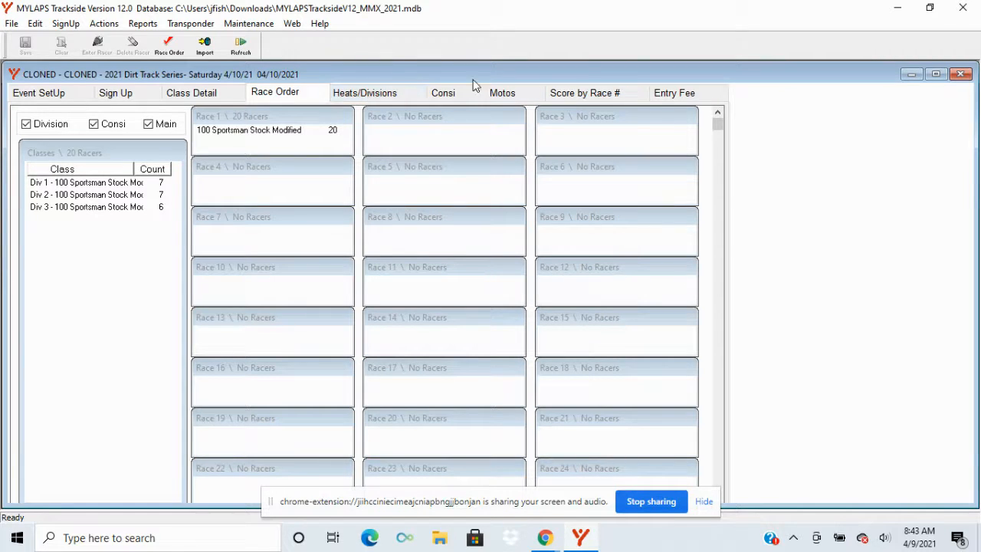
Step: For the 100 Sportsman Stock Modified motos, enter Moto 2 finishes 20 down to 7 for the first 14 racers in listed order
{"action": "left_click", "coordinate": [513, 96]}
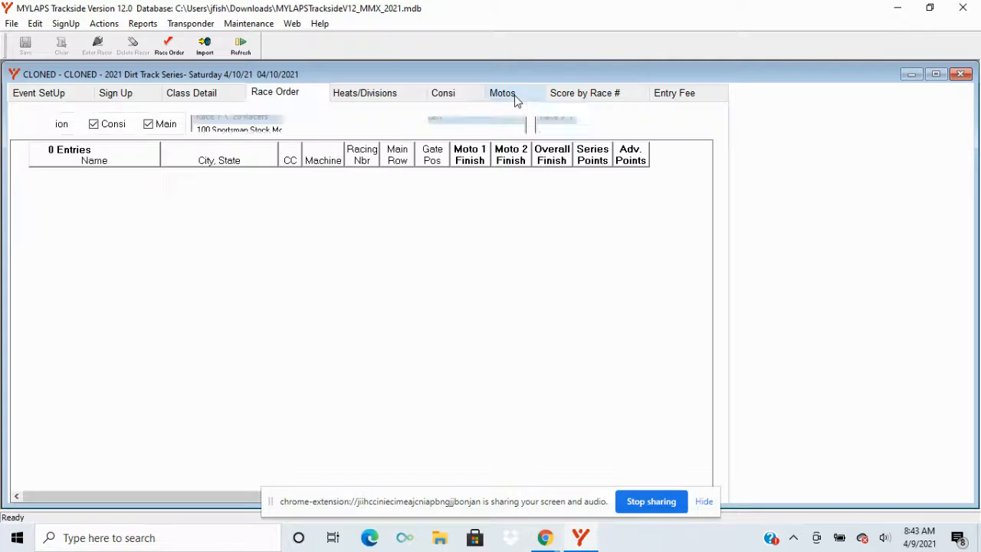
{"action": "left_click", "coordinate": [272, 125]}
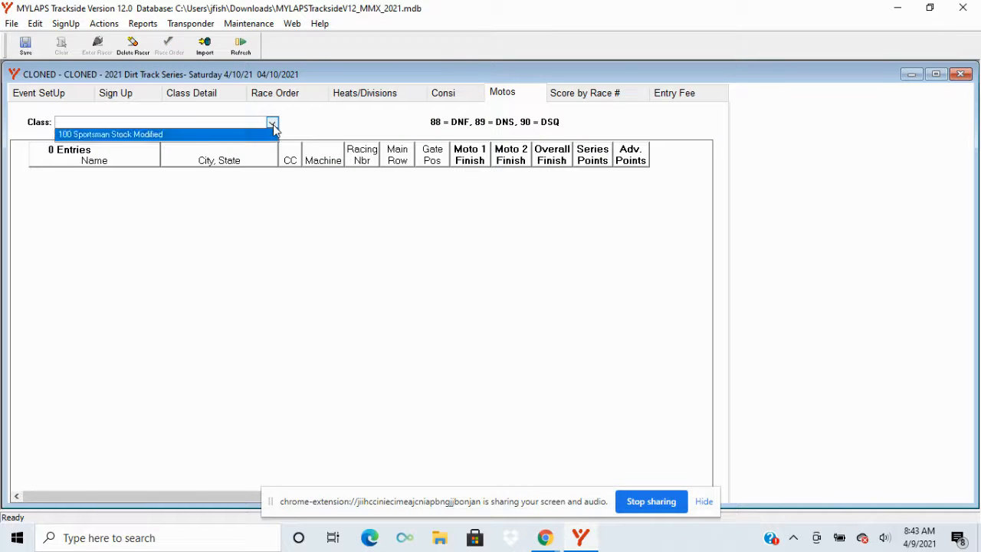
{"action": "left_click", "coordinate": [220, 135]}
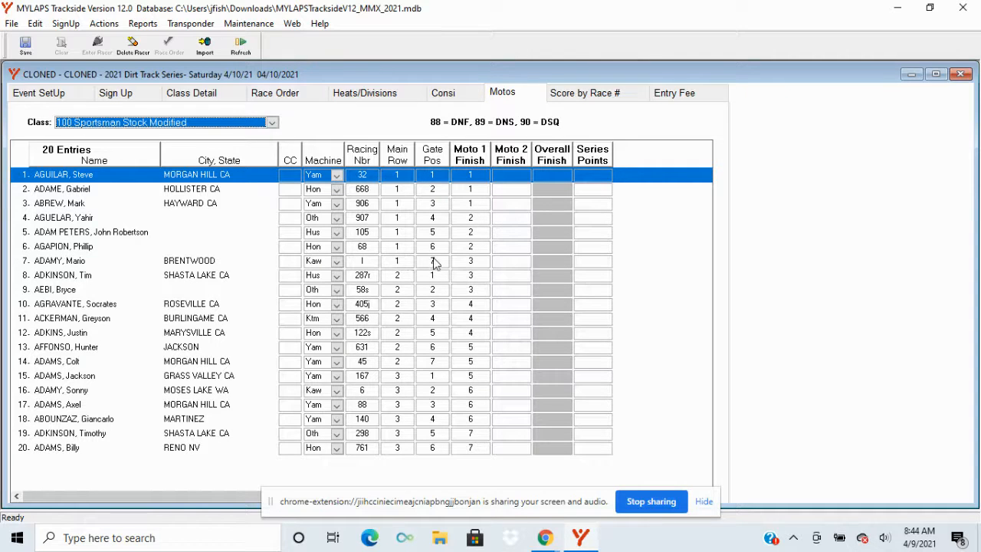
{"action": "left_click", "coordinate": [518, 178]}
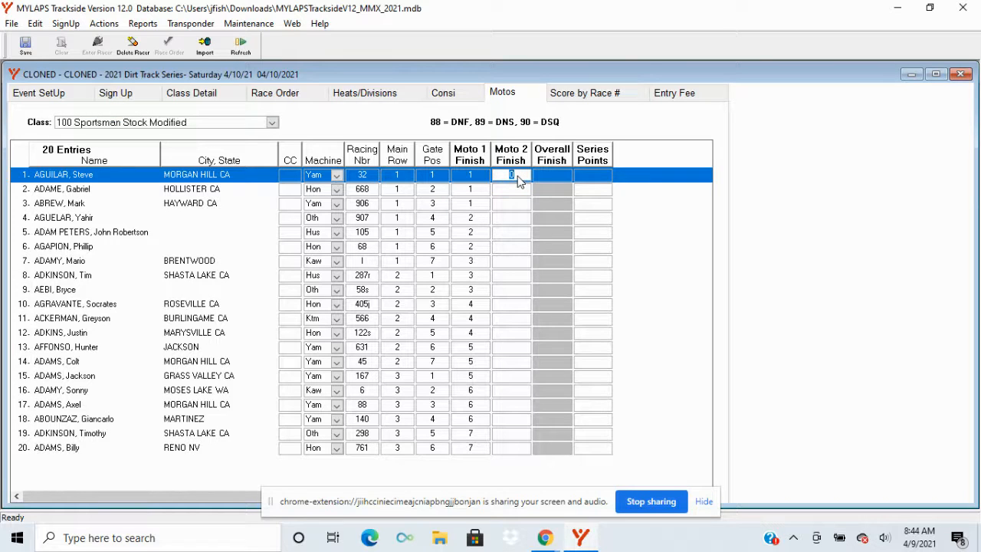
{"action": "type", "text": "20"}
{"action": "key", "text": "Return"}
{"action": "type", "text": "19"}
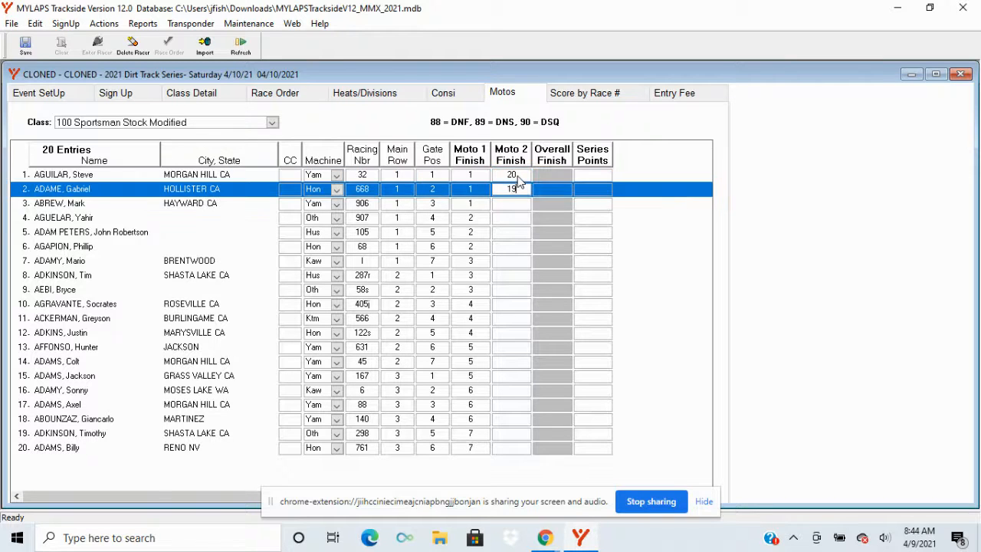
{"action": "key", "text": "Return"}
{"action": "type", "text": "18"}
{"action": "key", "text": "Return"}
{"action": "type", "text": "17"}
{"action": "key", "text": "Return"}
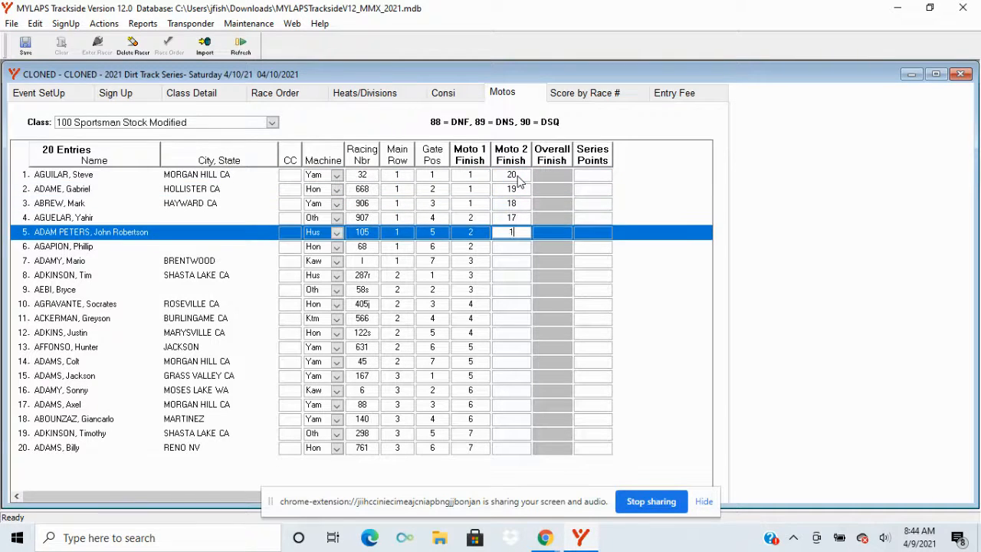
{"action": "type", "text": "16"}
{"action": "key", "text": "Return"}
{"action": "type", "text": "15"}
{"action": "key", "text": "Return"}
{"action": "type", "text": "14"}
{"action": "key", "text": "Return"}
{"action": "type", "text": "13"}
{"action": "key", "text": "Return"}
{"action": "type", "text": "12"}
{"action": "key", "text": "Return"}
{"action": "type", "text": "11"}
{"action": "key", "text": "Return"}
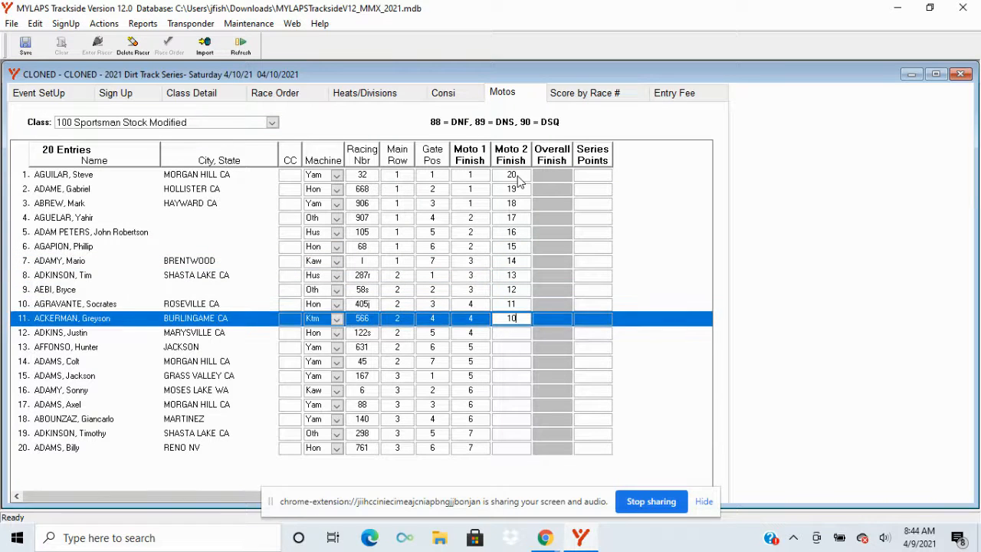
{"action": "type", "text": "10"}
{"action": "key", "text": "Return"}
{"action": "type", "text": "9"}
{"action": "key", "text": "Return"}
{"action": "type", "text": "8"}
{"action": "key", "text": "Return"}
{"action": "type", "text": "7"}
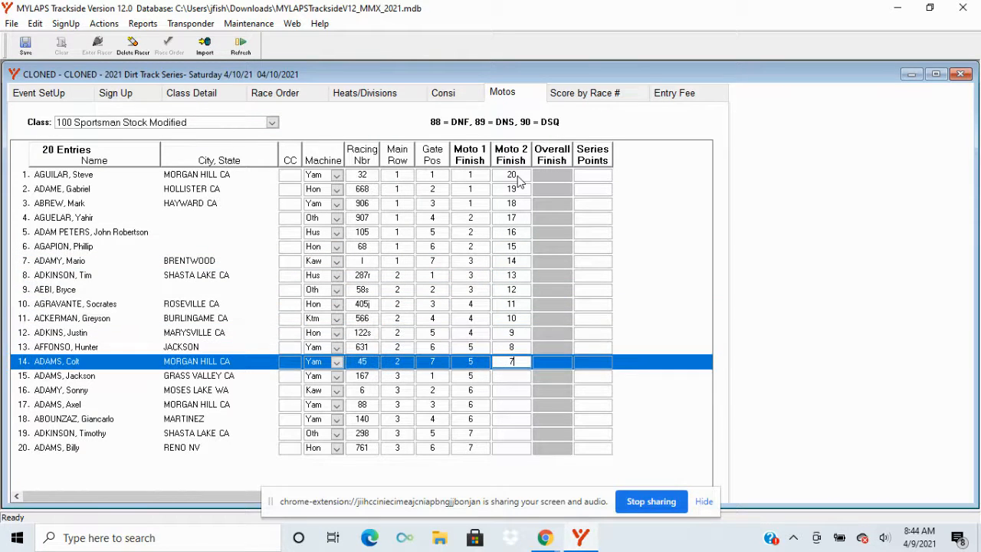
{"action": "key", "text": "Return"}
{"action": "key", "text": "Return"}
{"action": "key", "text": "Return"}
{"action": "key", "text": "Return"}
{"action": "key", "text": "Return"}
{"action": "key", "text": "Return"}
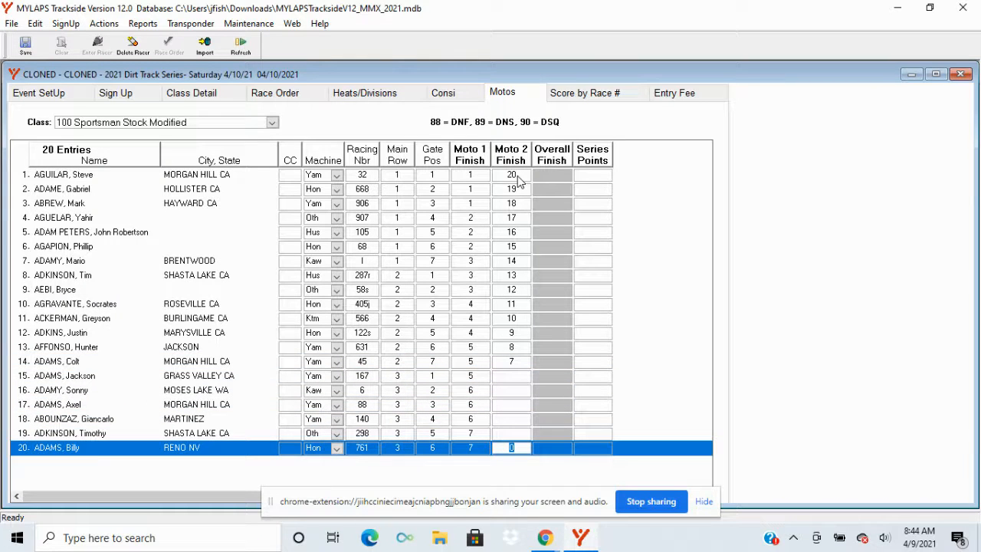
Step: Enter Moto 2 finishes 1 through 6 for listed racers 15 through 20 and save the main event scores
{"action": "type", "text": "6"}
{"action": "key", "text": "Up"}
{"action": "type", "text": "5"}
{"action": "key", "text": "Up"}
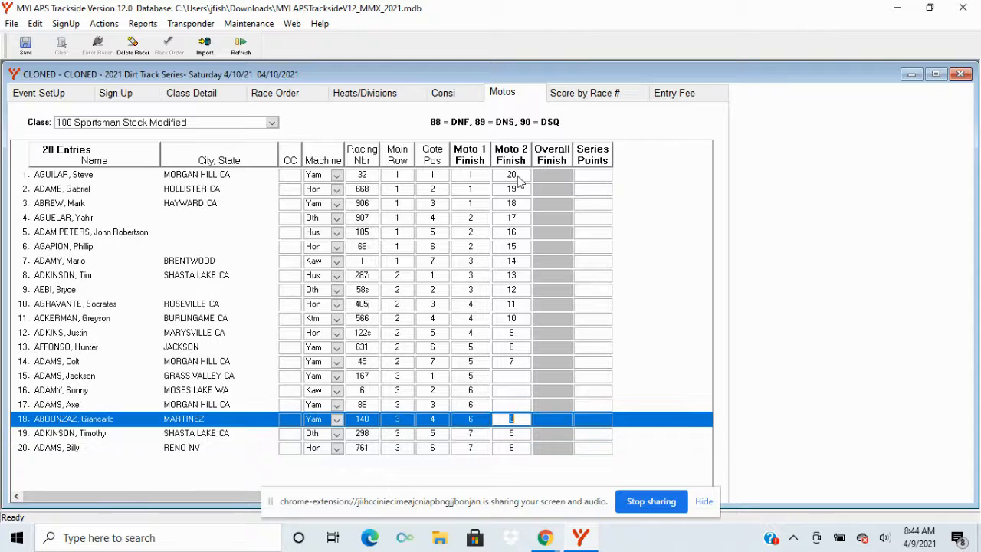
{"action": "type", "text": "4"}
{"action": "key", "text": "Up"}
{"action": "type", "text": "3"}
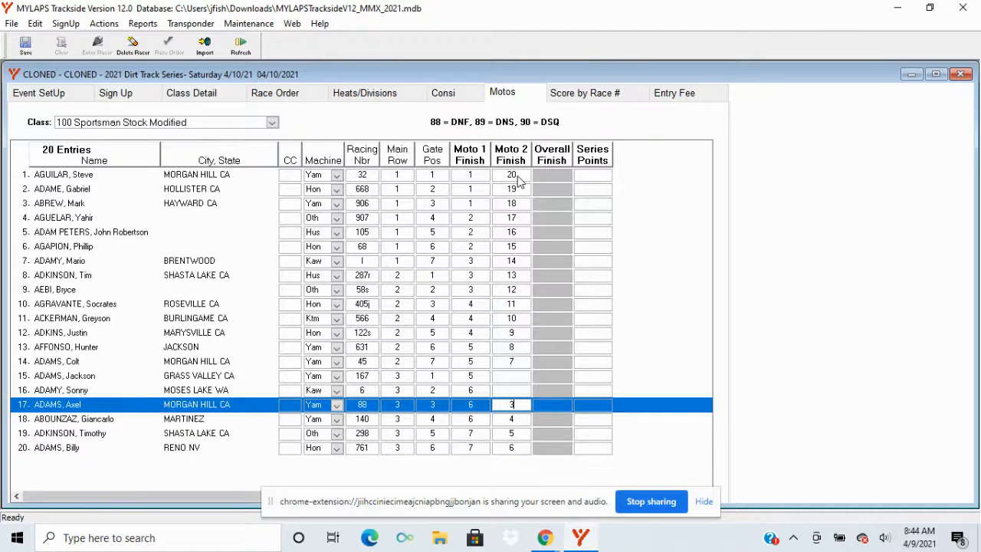
{"action": "key", "text": "Up"}
{"action": "type", "text": "2"}
{"action": "key", "text": "Up"}
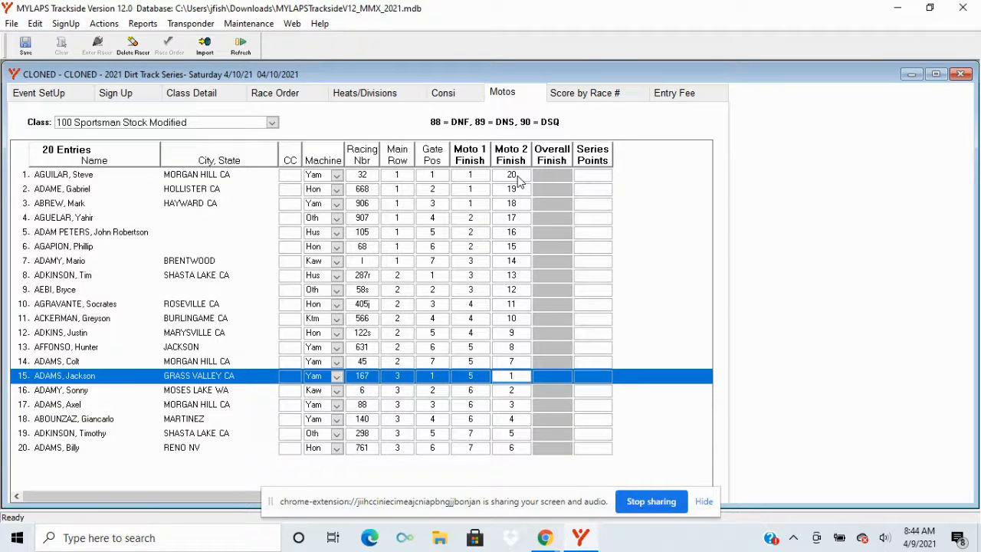
{"action": "left_click", "coordinate": [30, 54]}
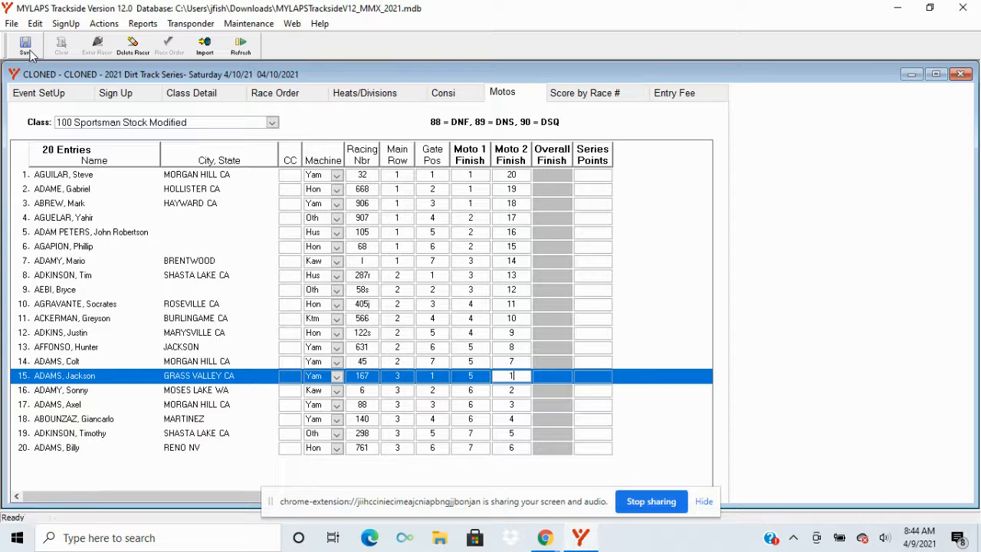
{"action": "left_click", "coordinate": [30, 52]}
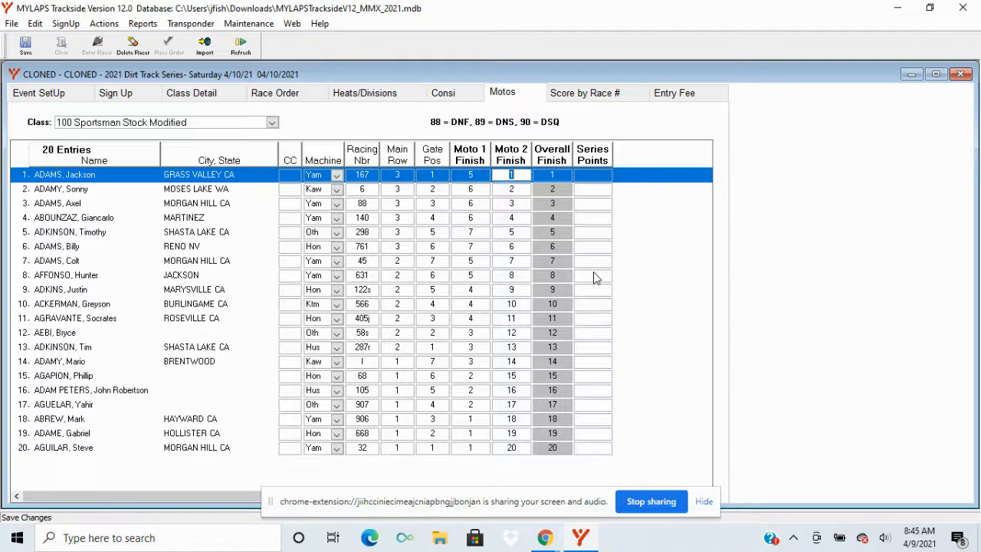
Step: Preview the finish order report for the selected class, look through its race results, and close it
{"action": "left_click", "coordinate": [138, 24]}
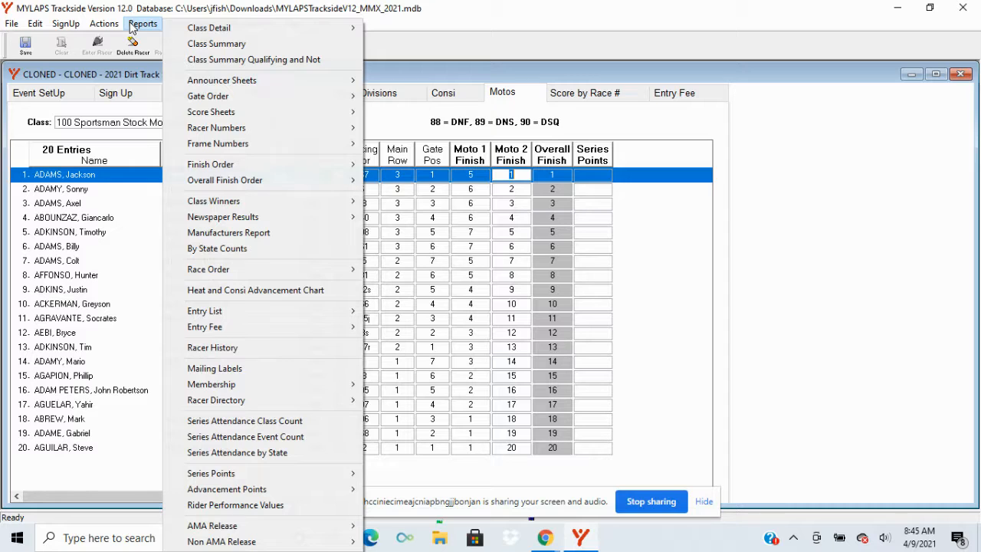
{"action": "mouse_move", "coordinate": [223, 164]}
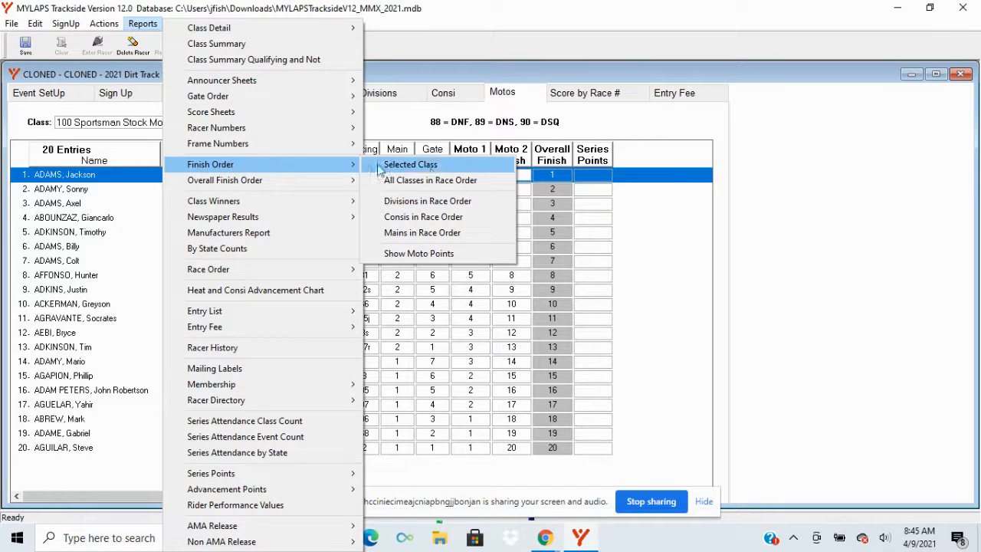
{"action": "left_click", "coordinate": [431, 167]}
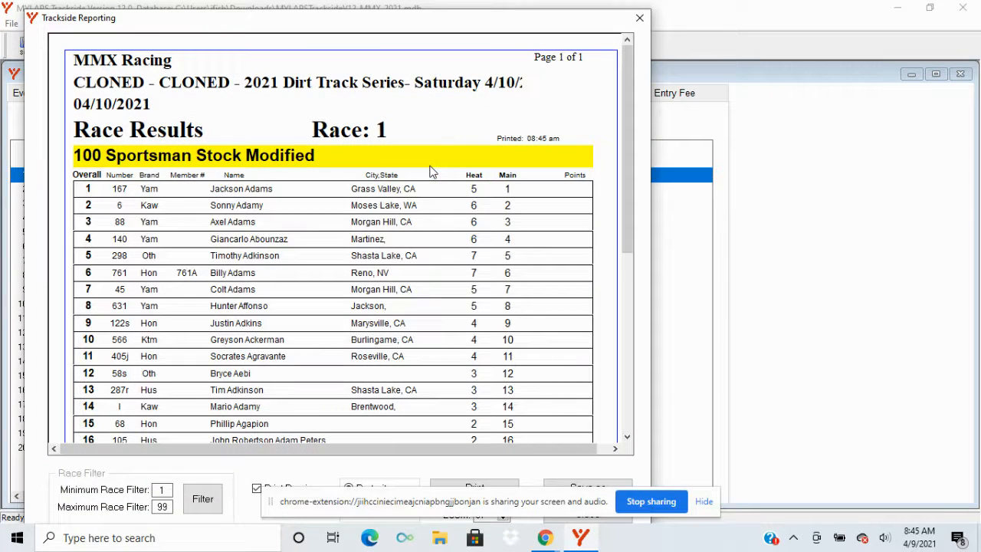
{"action": "mouse_move", "coordinate": [625, 127]}
{"action": "left_mouse_down"}
{"action": "mouse_move", "coordinate": [636, 208]}
{"action": "mouse_move", "coordinate": [637, 155]}
{"action": "left_mouse_up"}
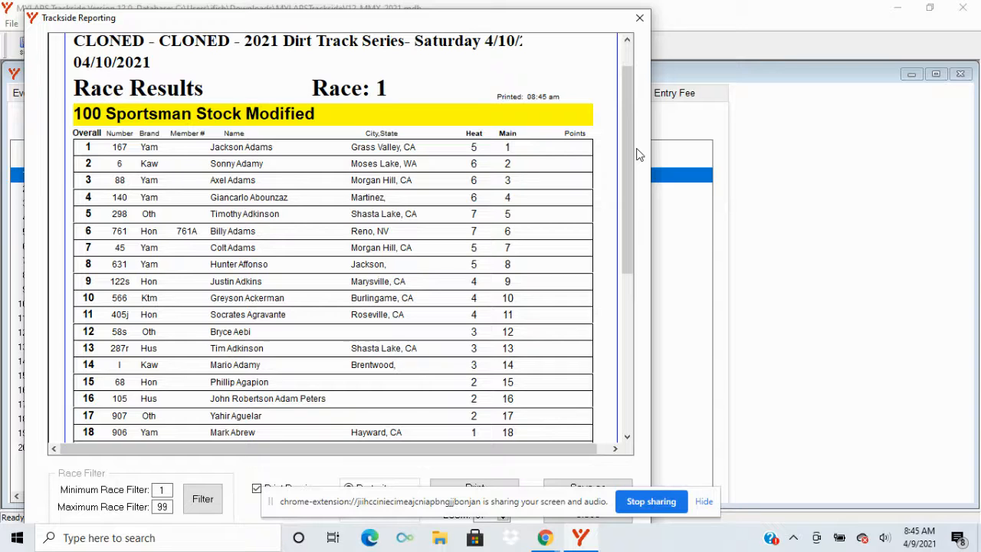
{"action": "left_click", "coordinate": [641, 19]}
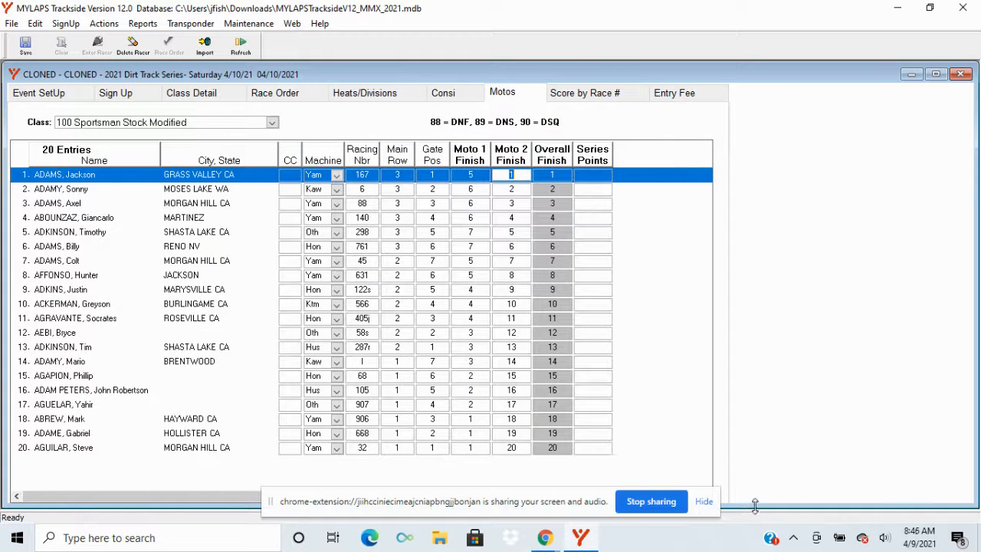